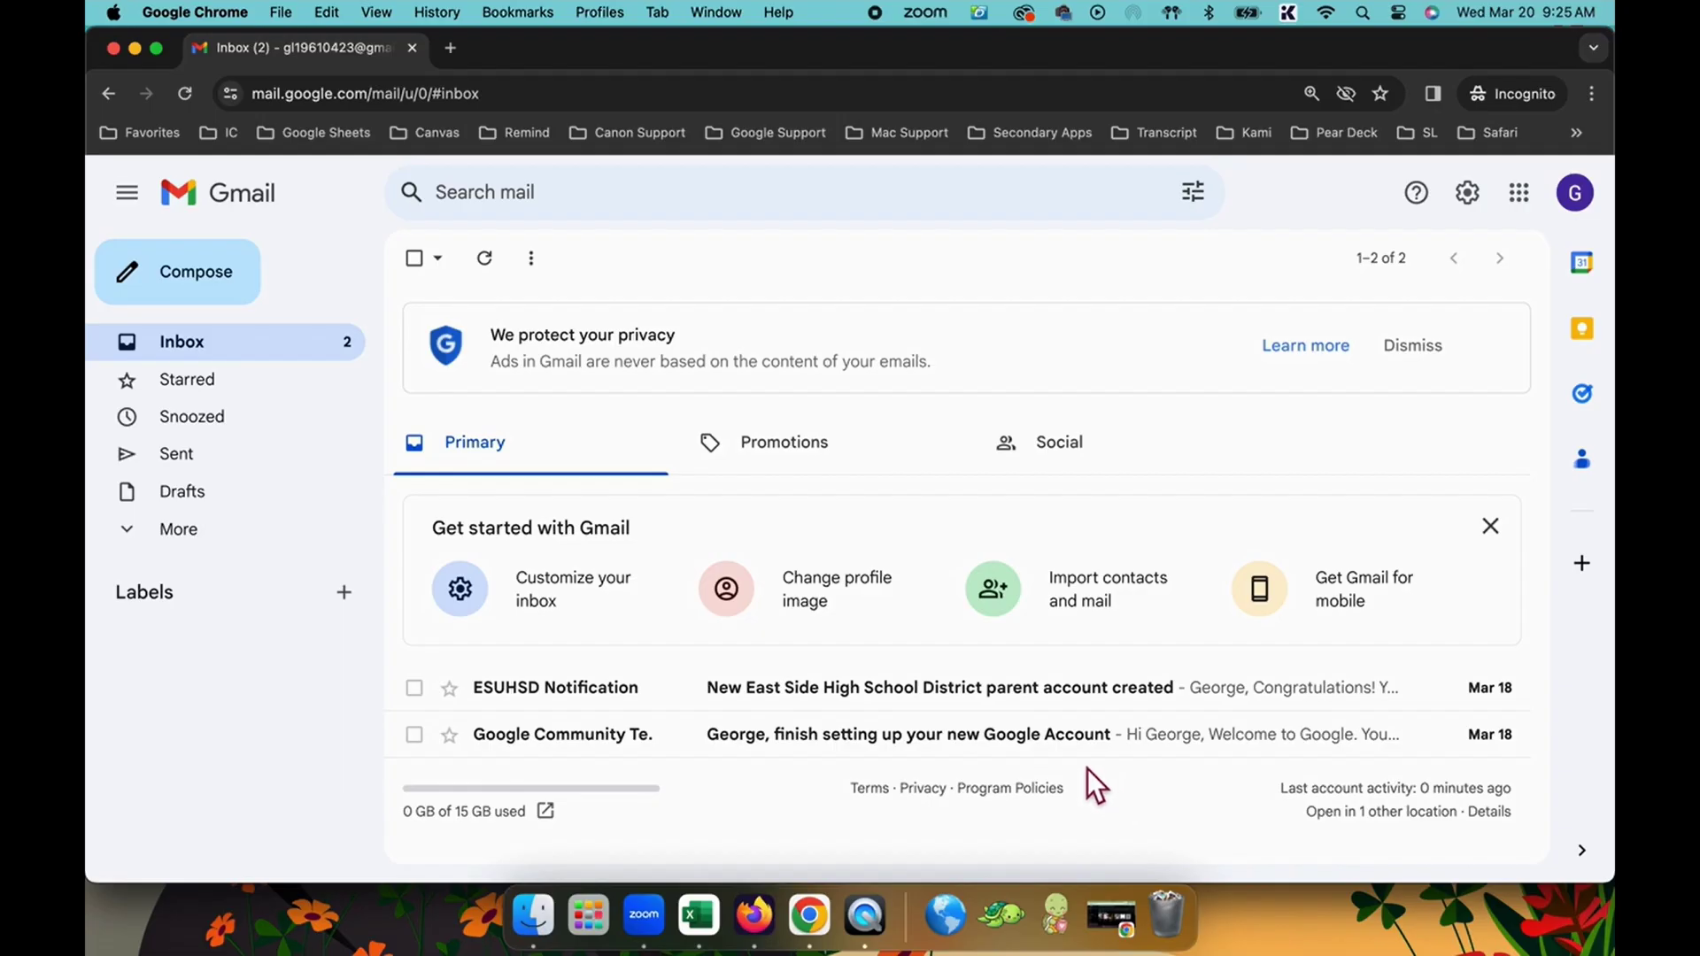
# - Open the ESUHSD Notification email about the new parent account and skim its contents
pyautogui.click(1064, 699)
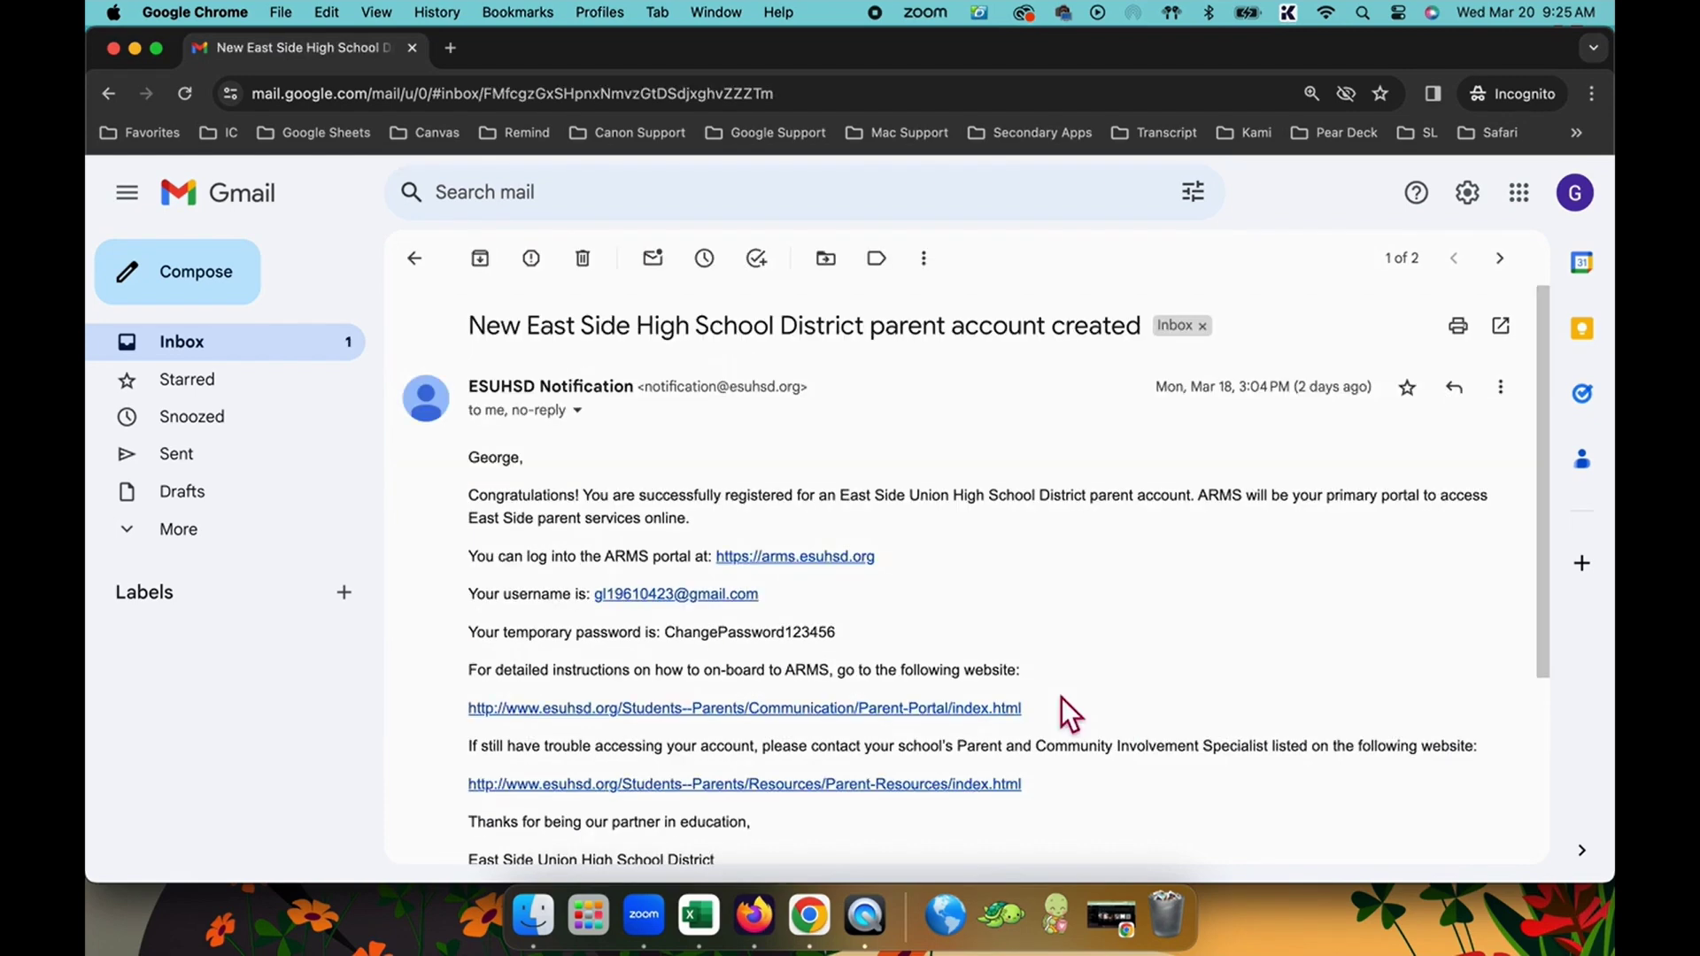
pyautogui.scroll(-2, 1063, 701)
pyautogui.scroll(1, 1061, 698)
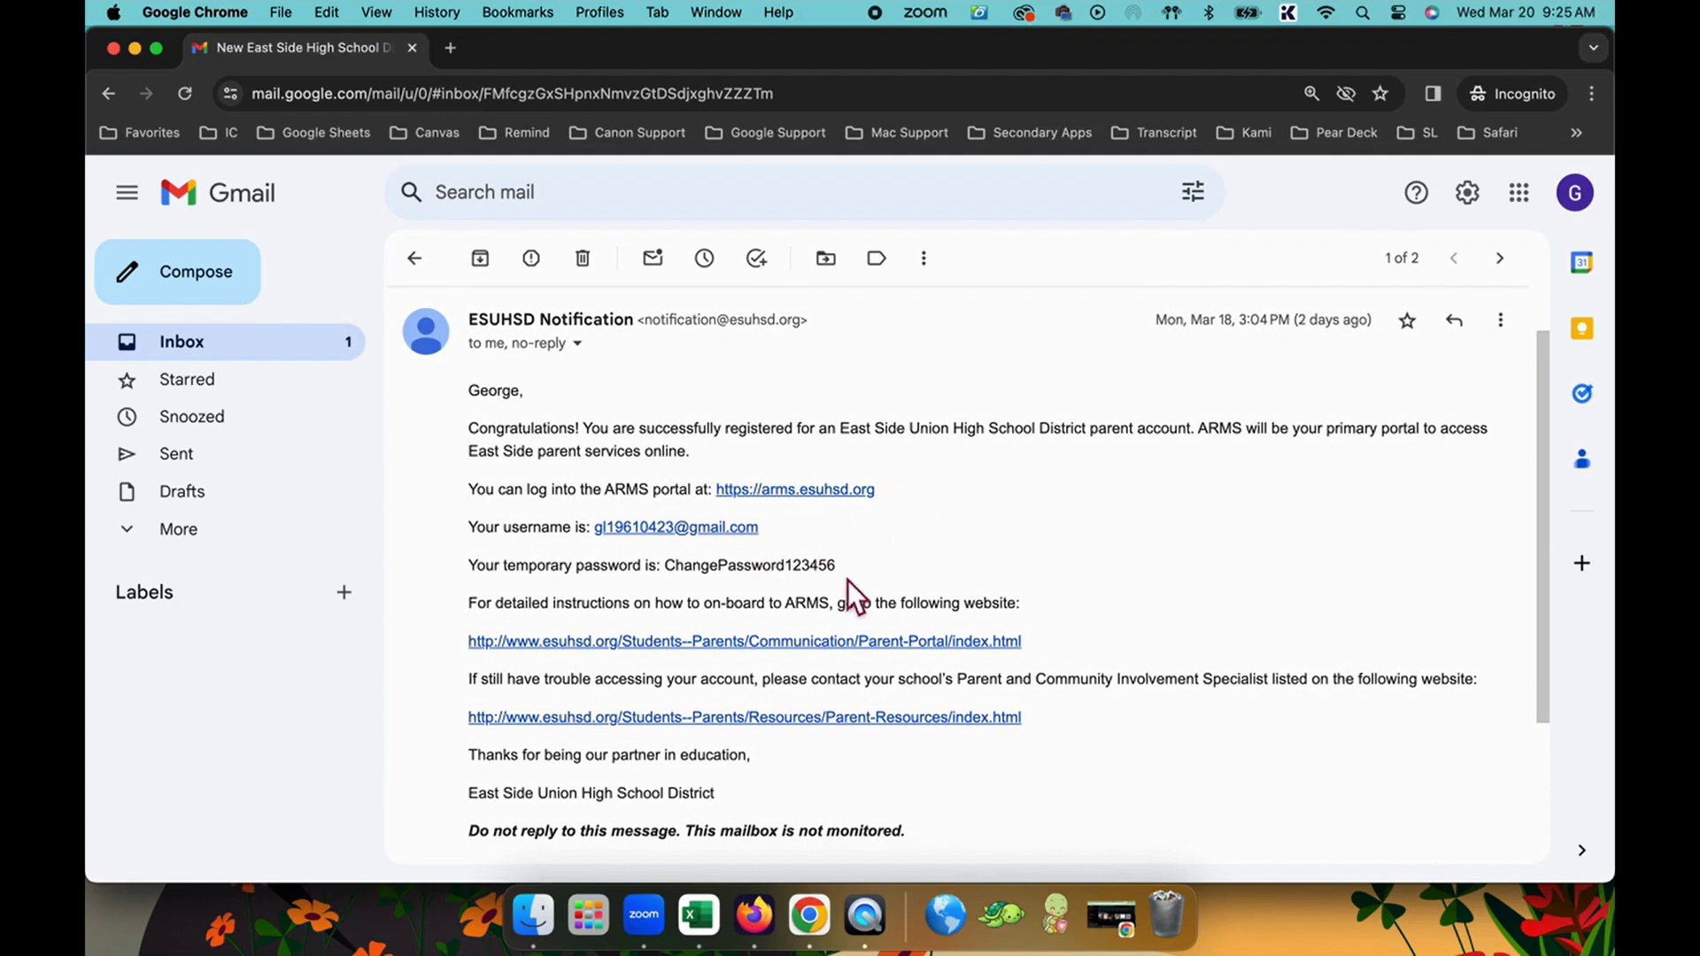
# - Open the ARMS Parent Portal onboarding instructions page and scroll through it
pyautogui.click(961, 641)
pyautogui.scroll(-5, 960, 641)
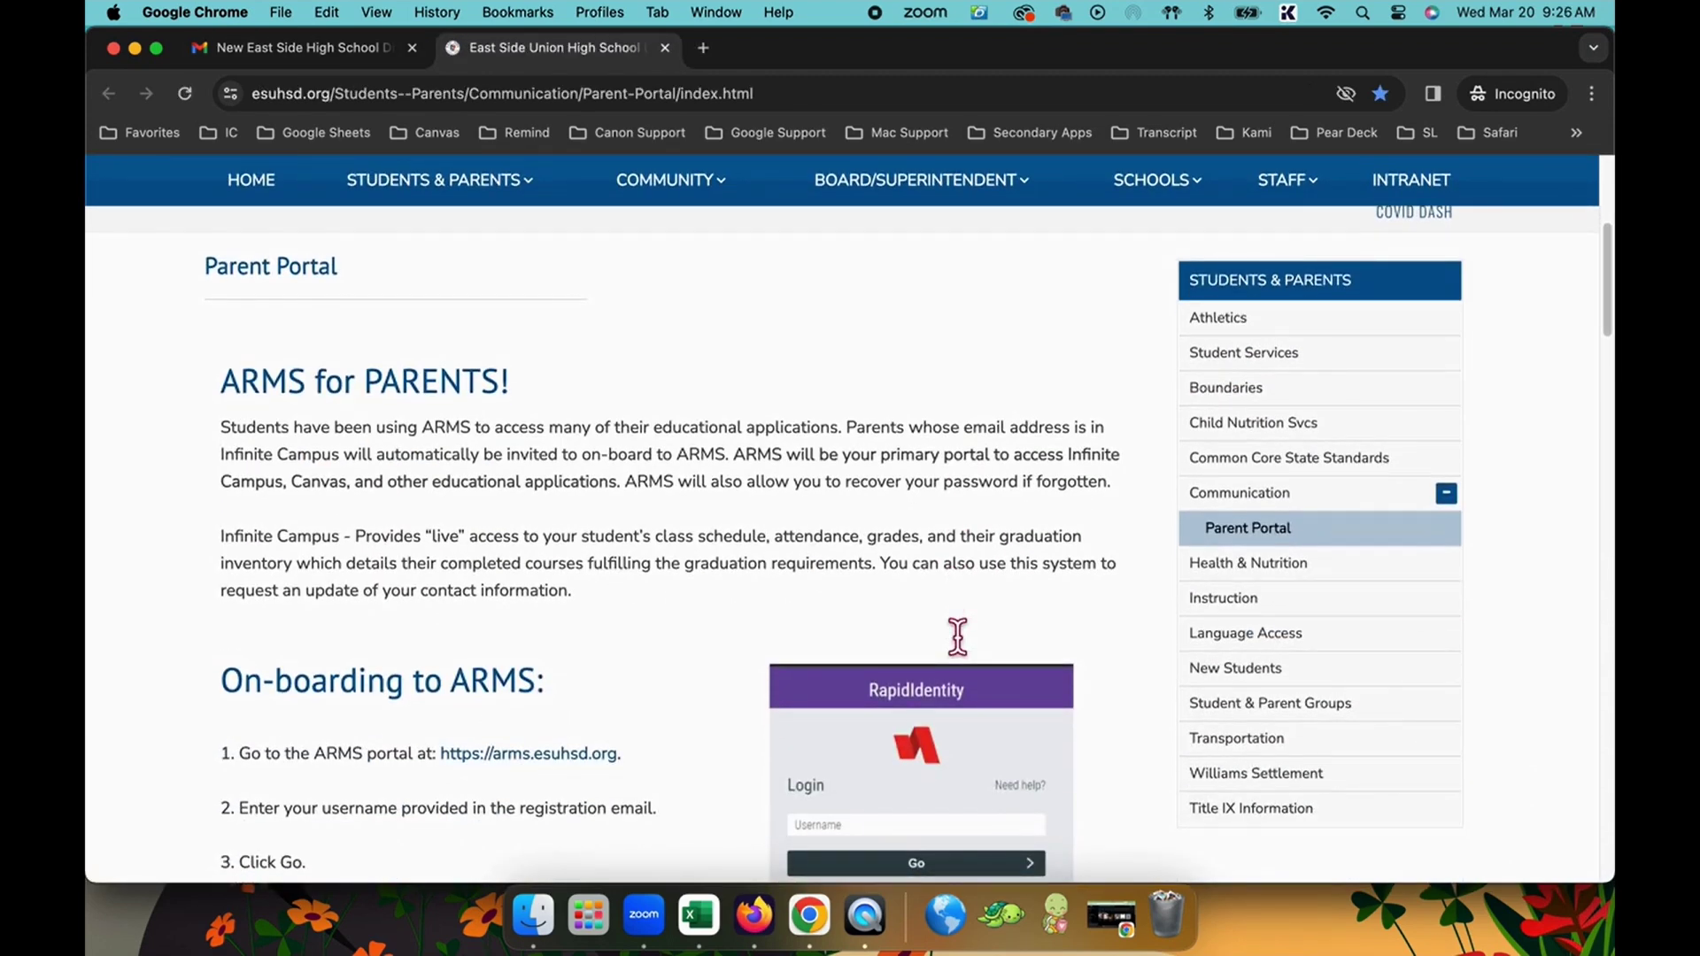
pyautogui.scroll(1, 959, 642)
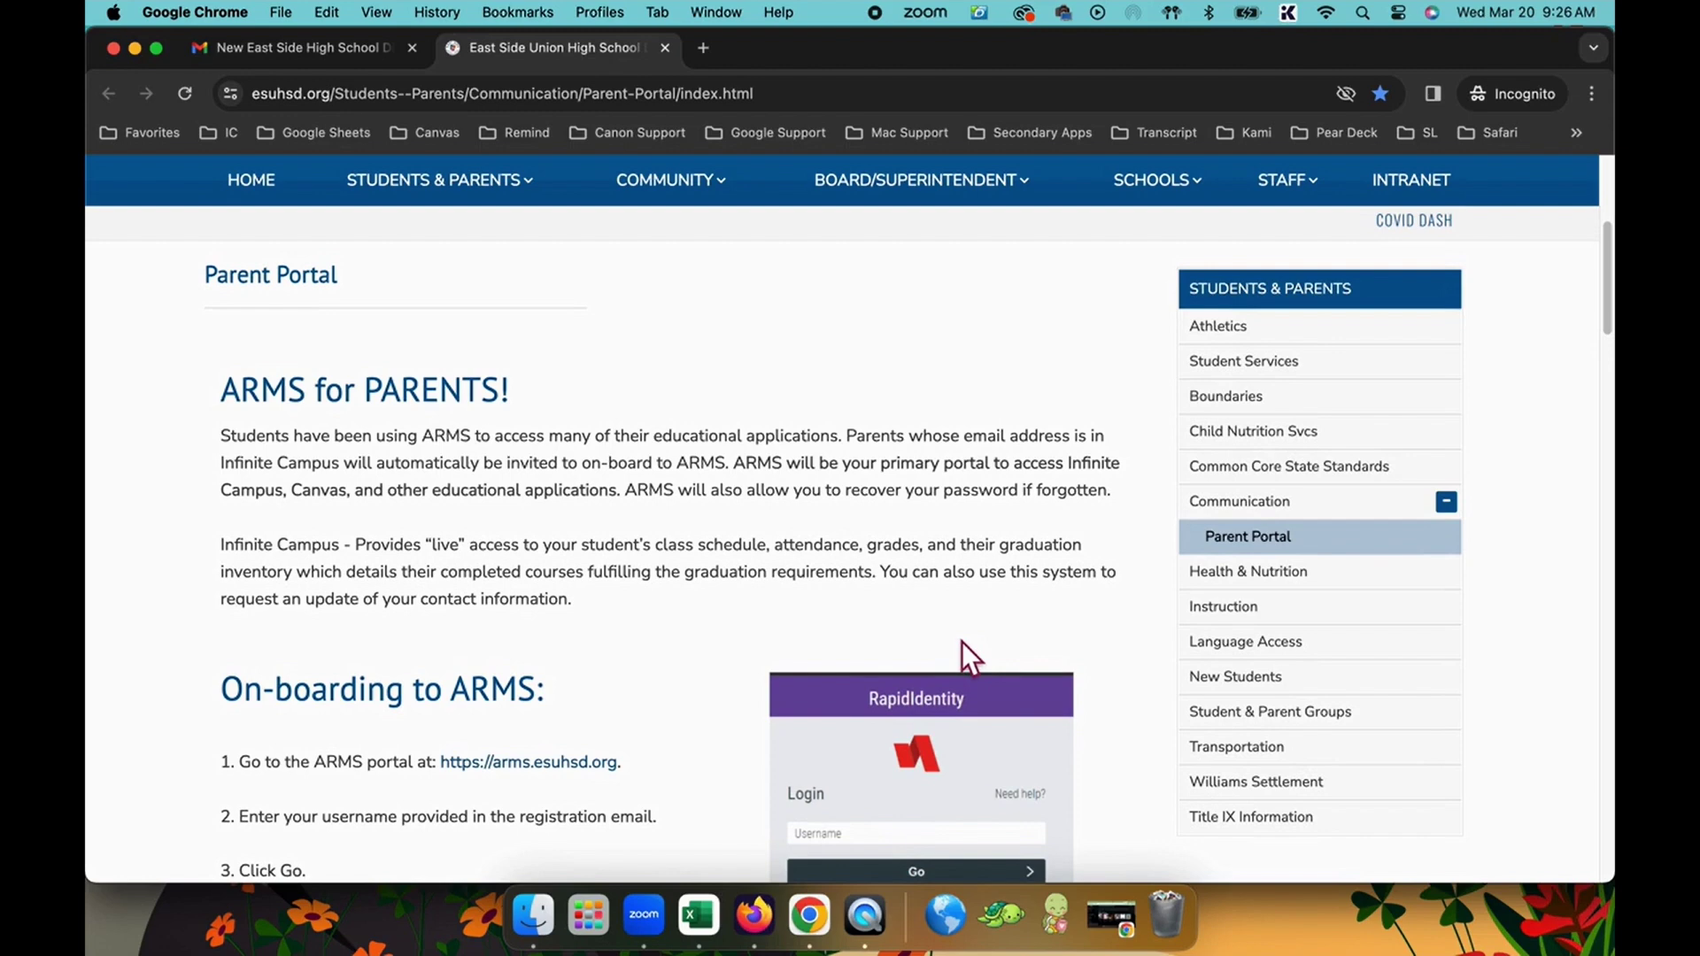
# - Review the Parent Resources page listing involvement specialists, then return to the Gmail message
pyautogui.click(346, 44)
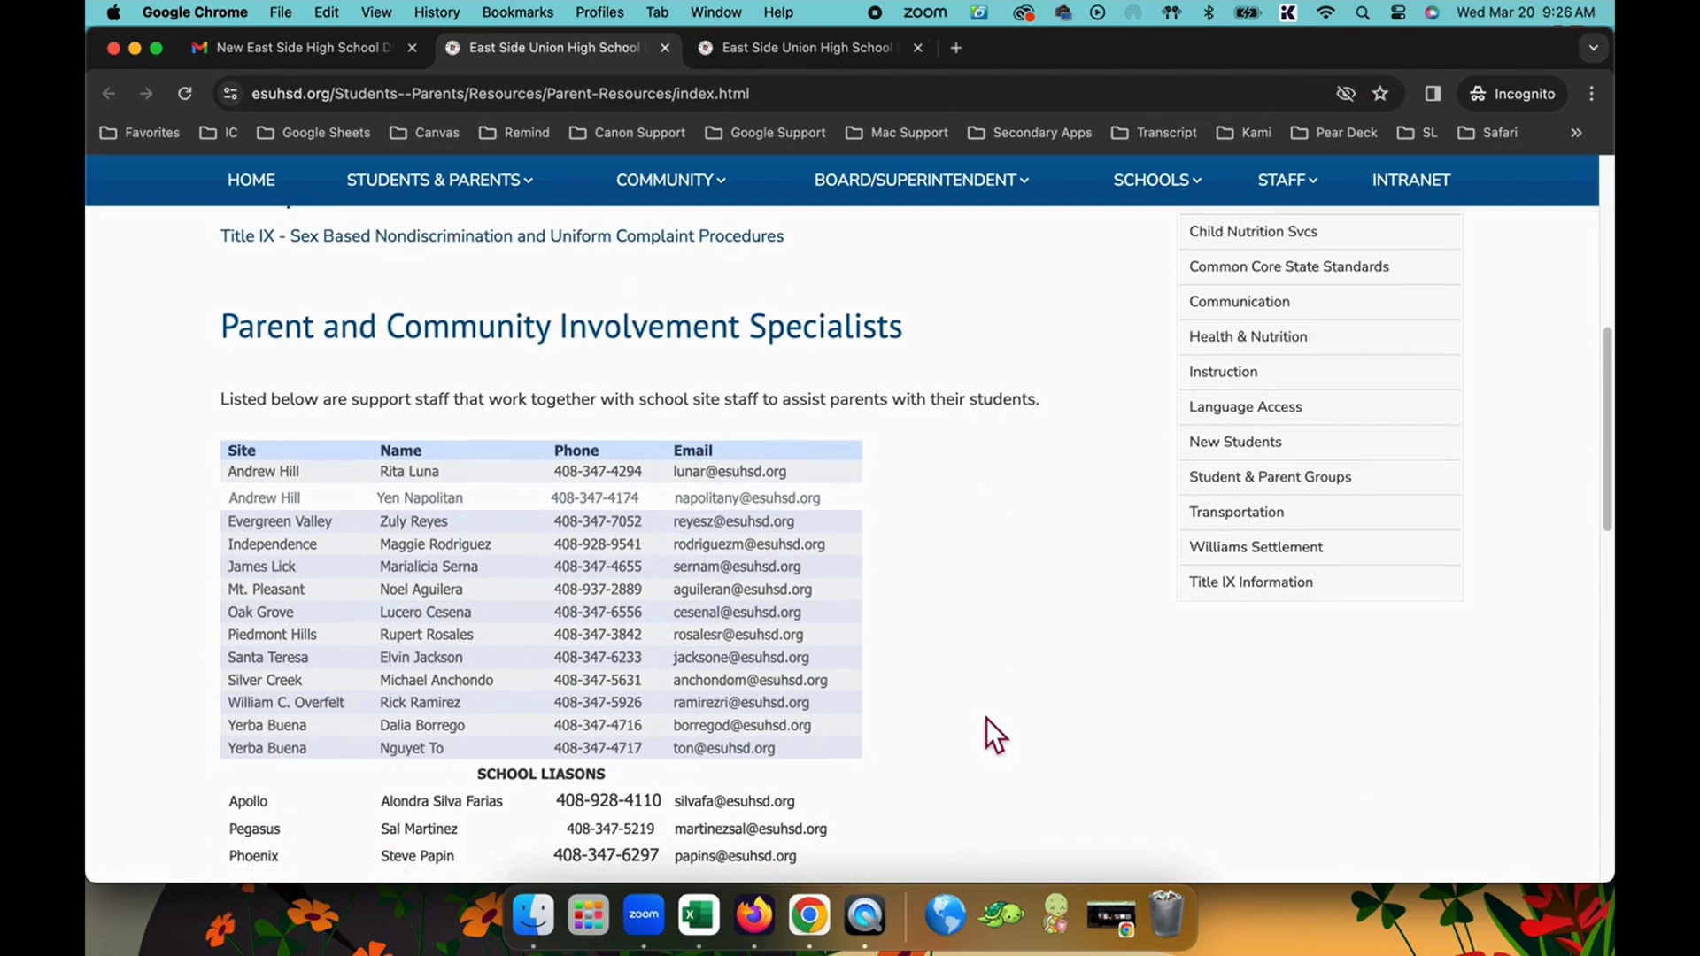
pyautogui.scroll(-1, 987, 719)
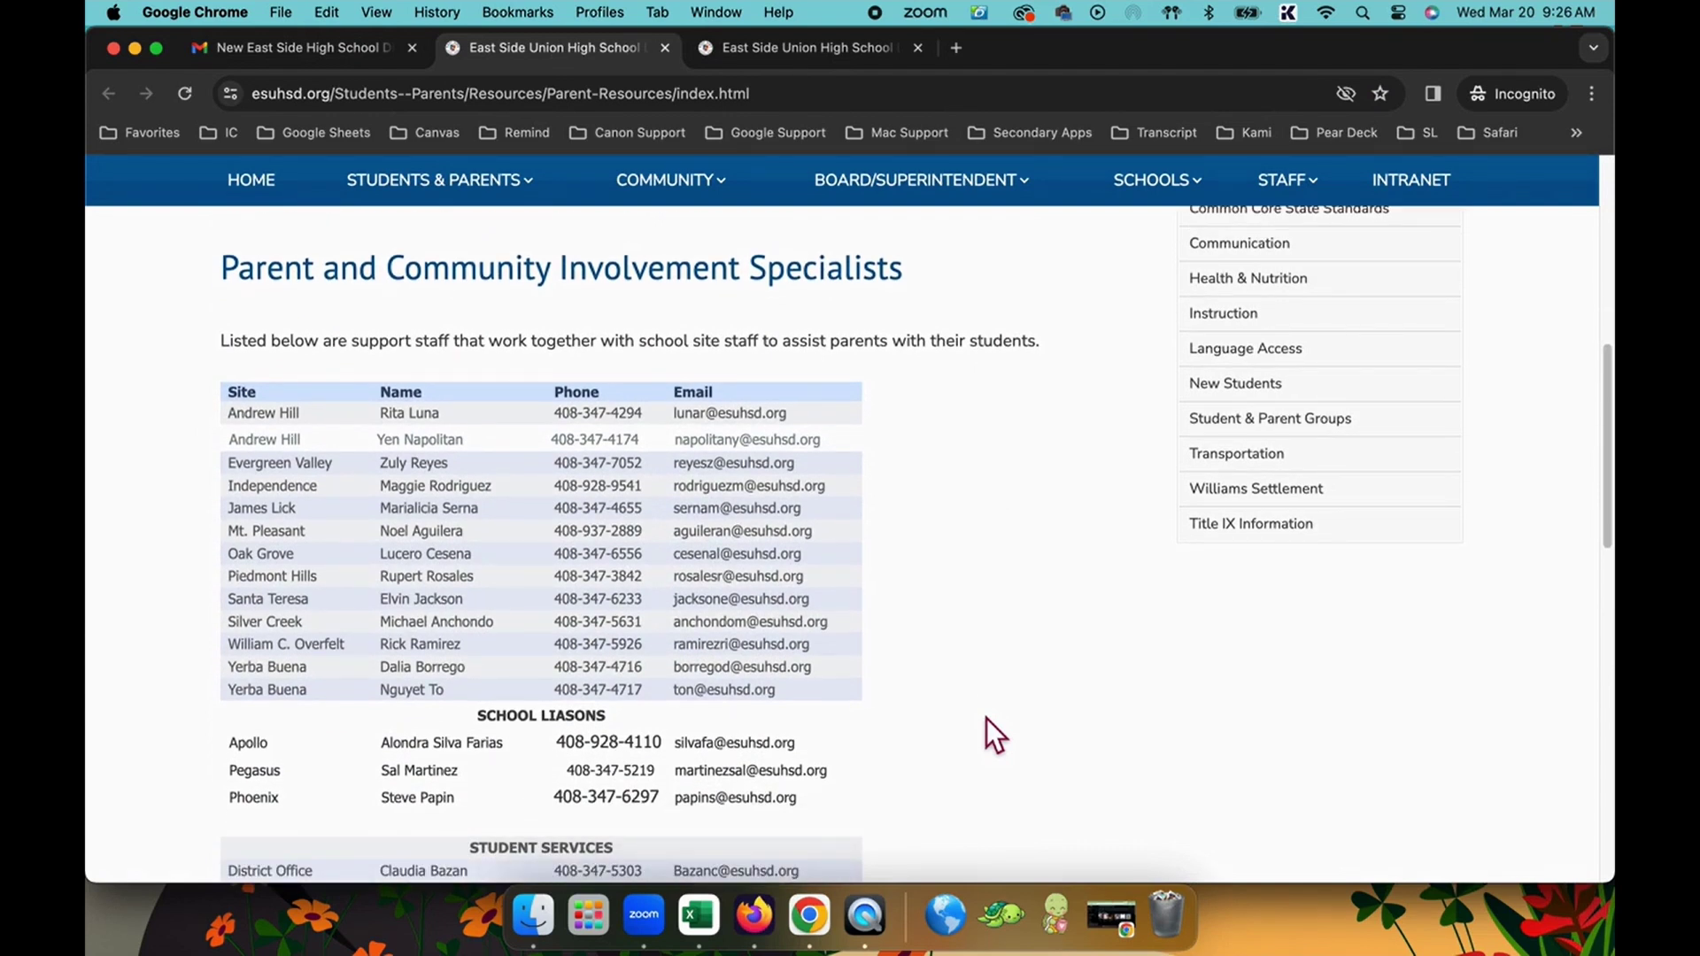
pyautogui.scroll(1, 988, 718)
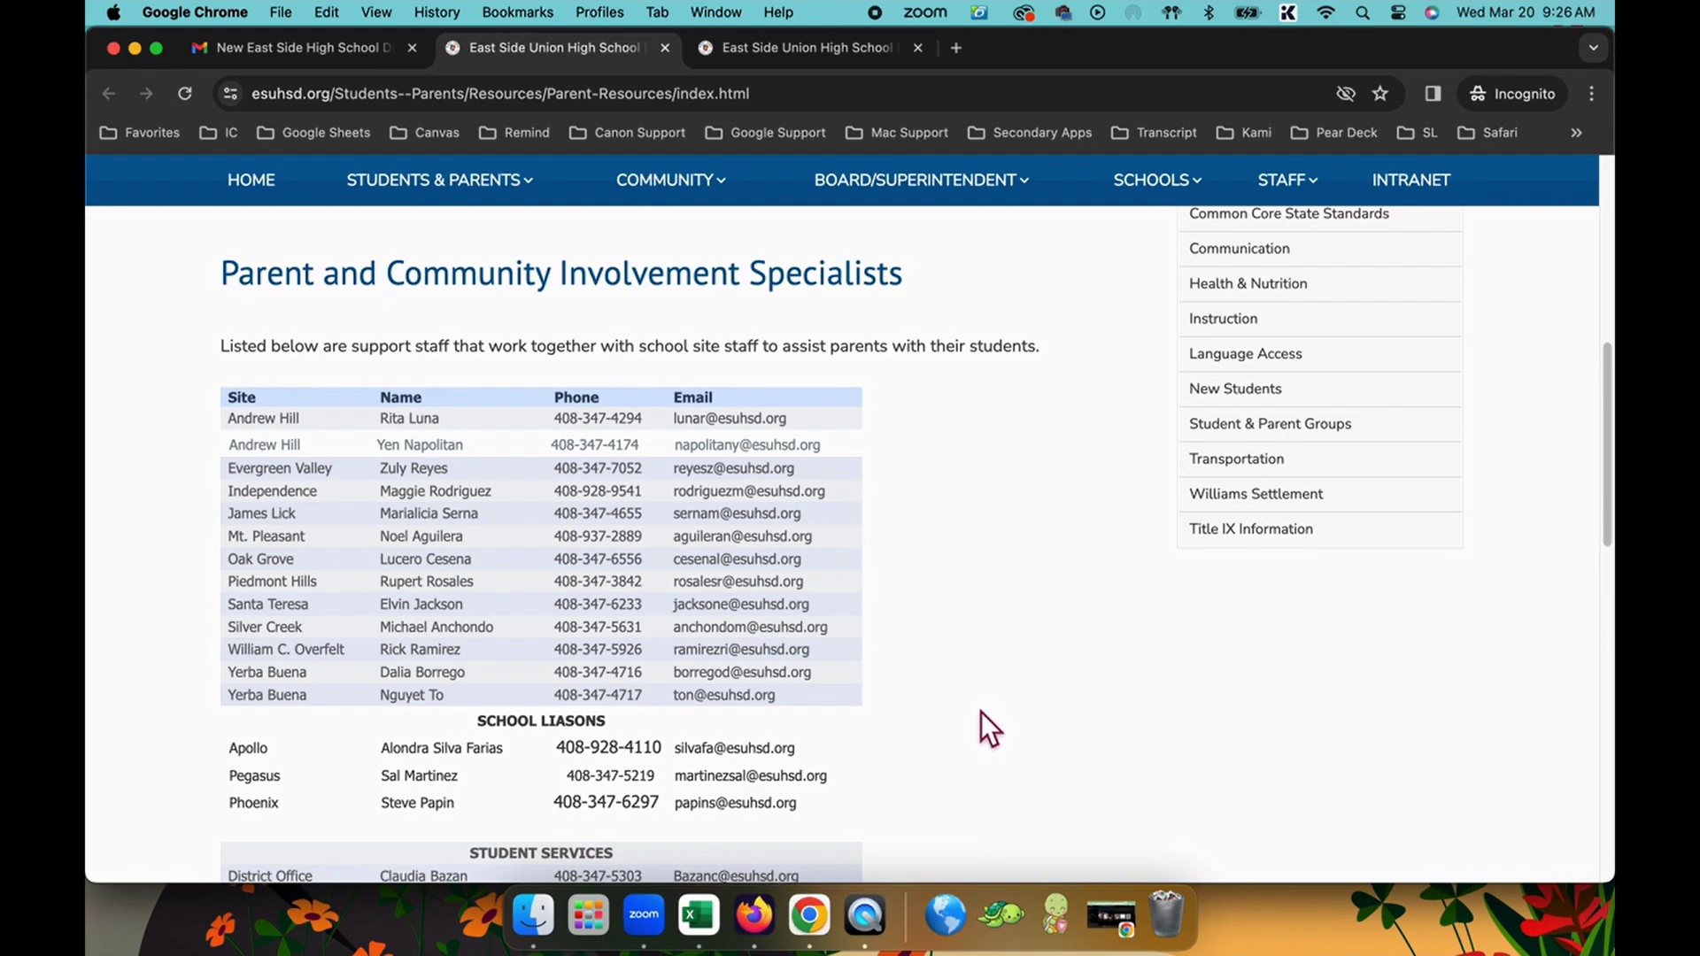
pyautogui.click(350, 47)
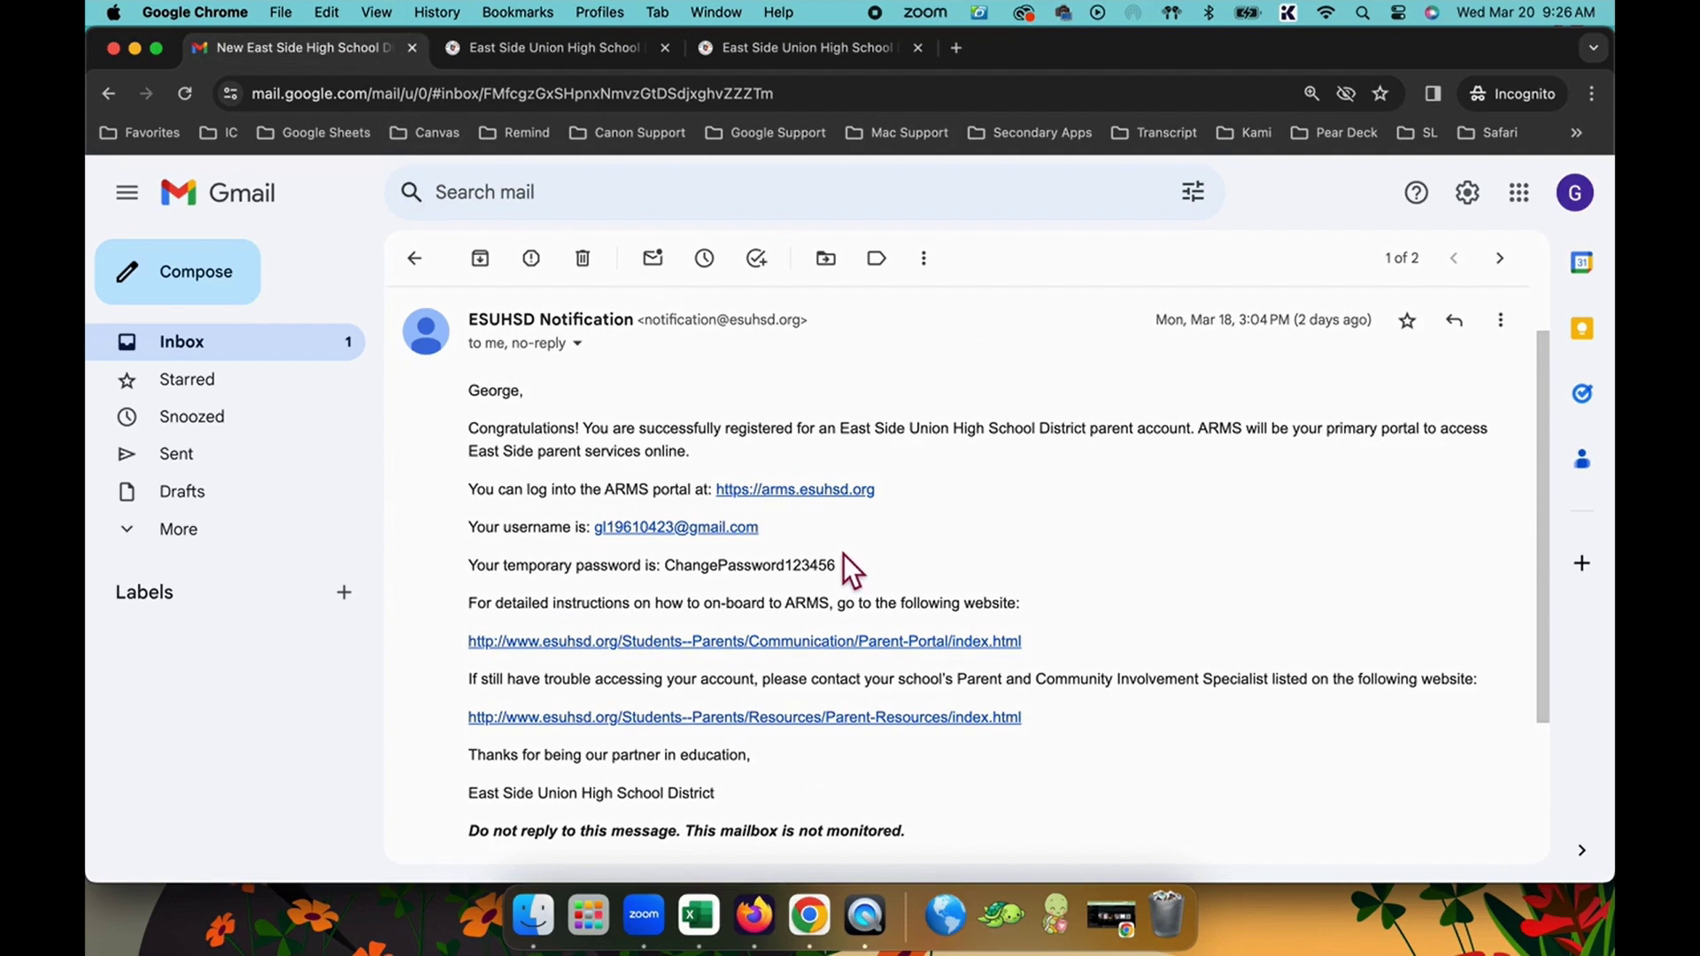
# - Select the temporary password in the email and copy it to the clipboard
pyautogui.moveTo(850, 570); pyautogui.dragTo(685, 572)
pyautogui.rightClick(701, 562)
pyautogui.click(764, 610)
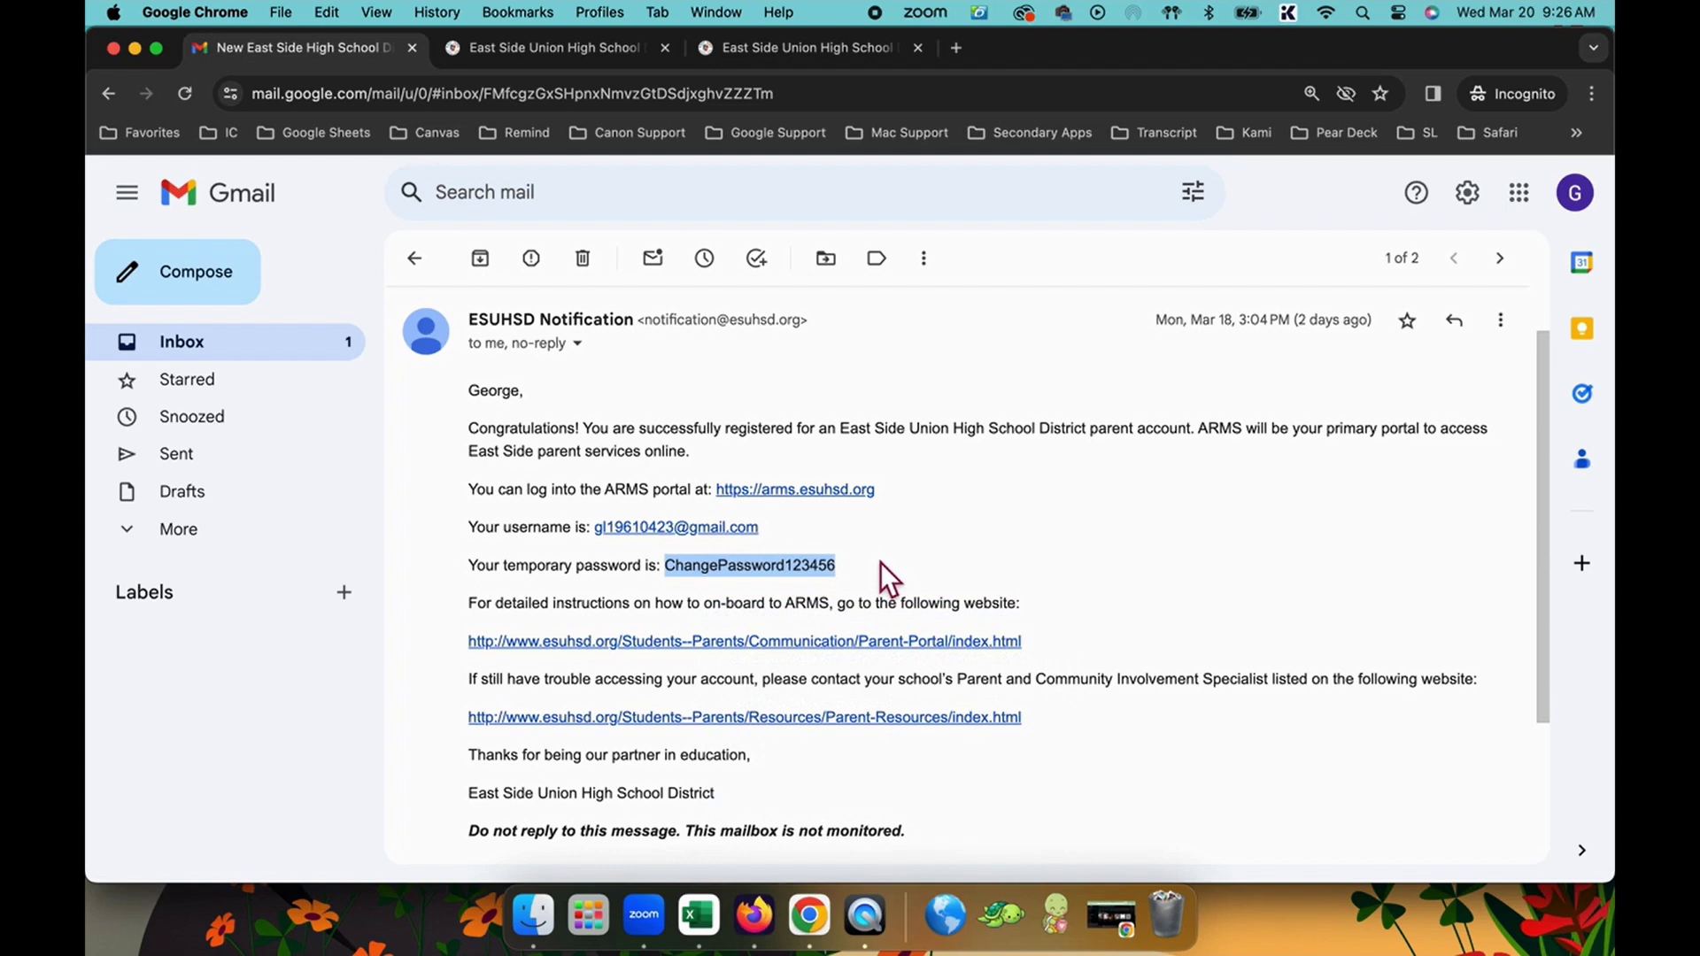
# - Open the arms.esuhsd.org login, paste the emailed username, continue, and paste the temporary password
pyautogui.click(864, 501)
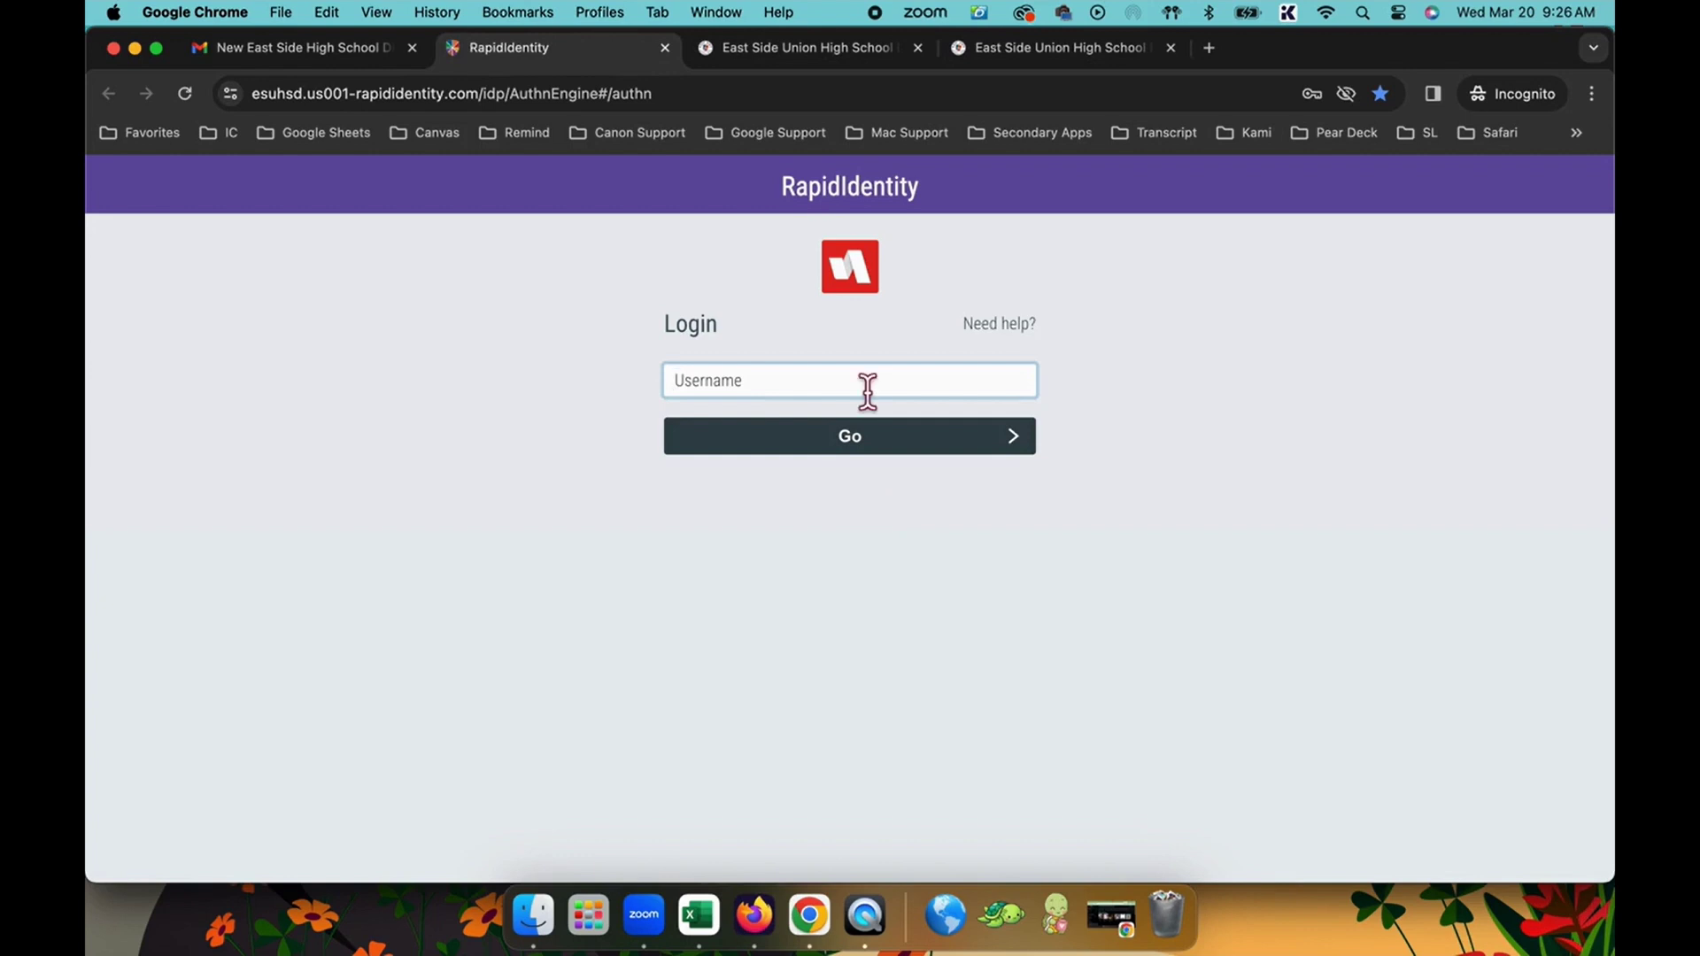
pyautogui.press('super+v')
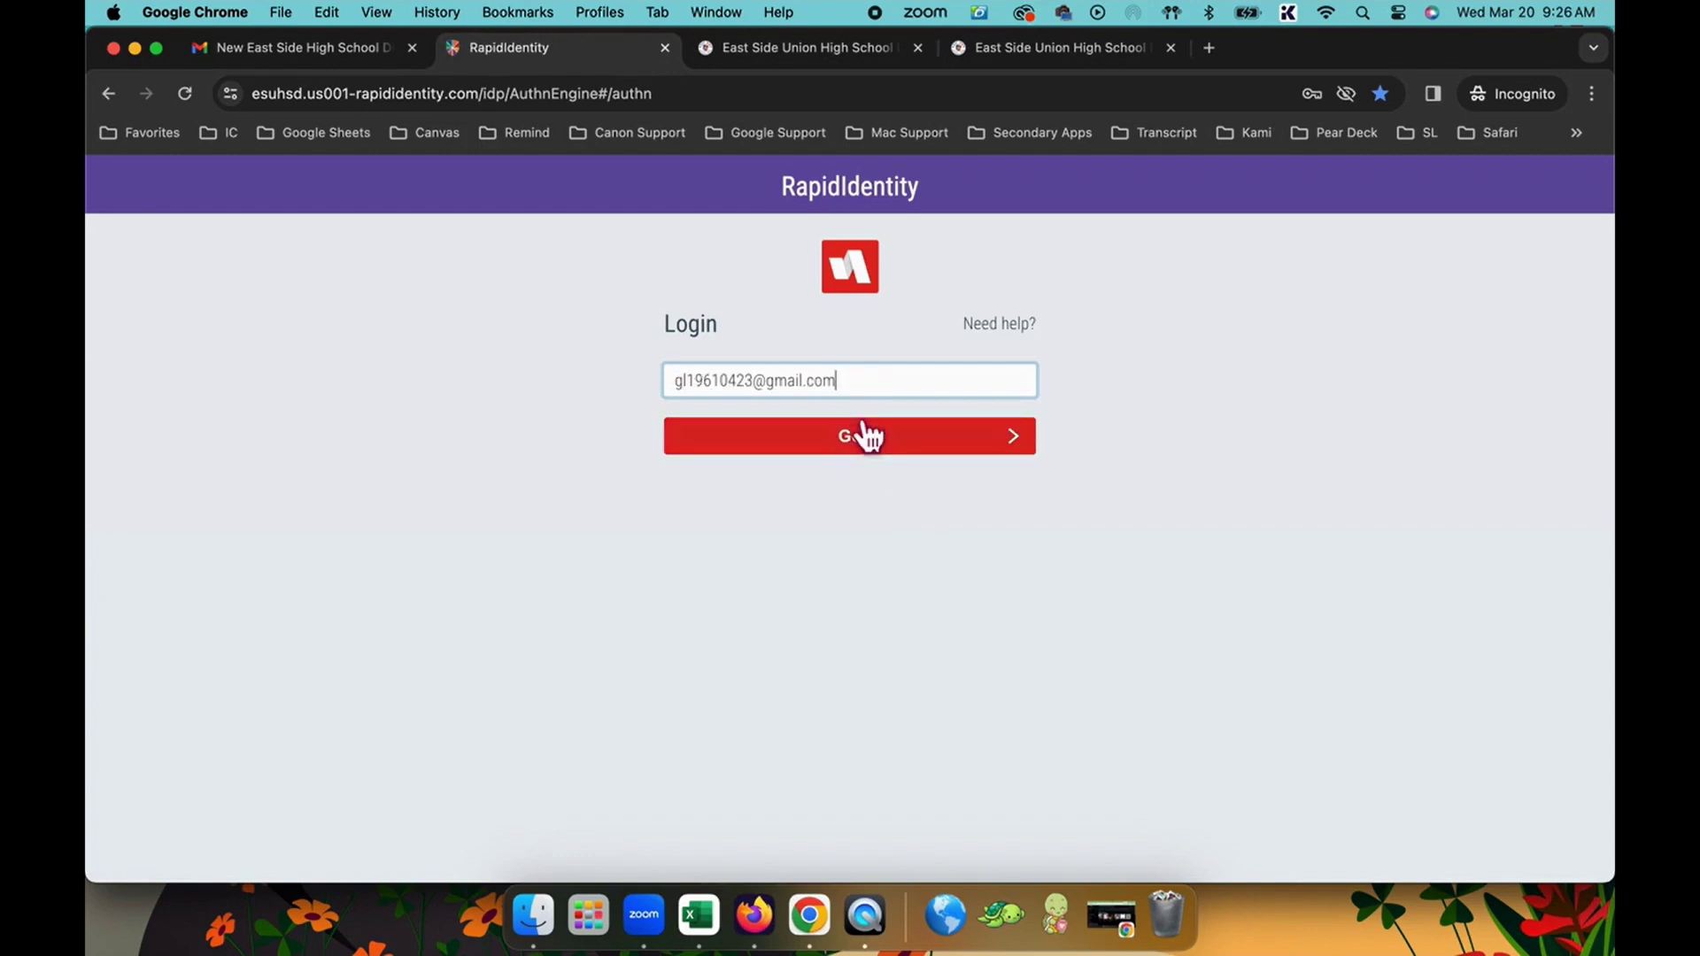
pyautogui.click(868, 448)
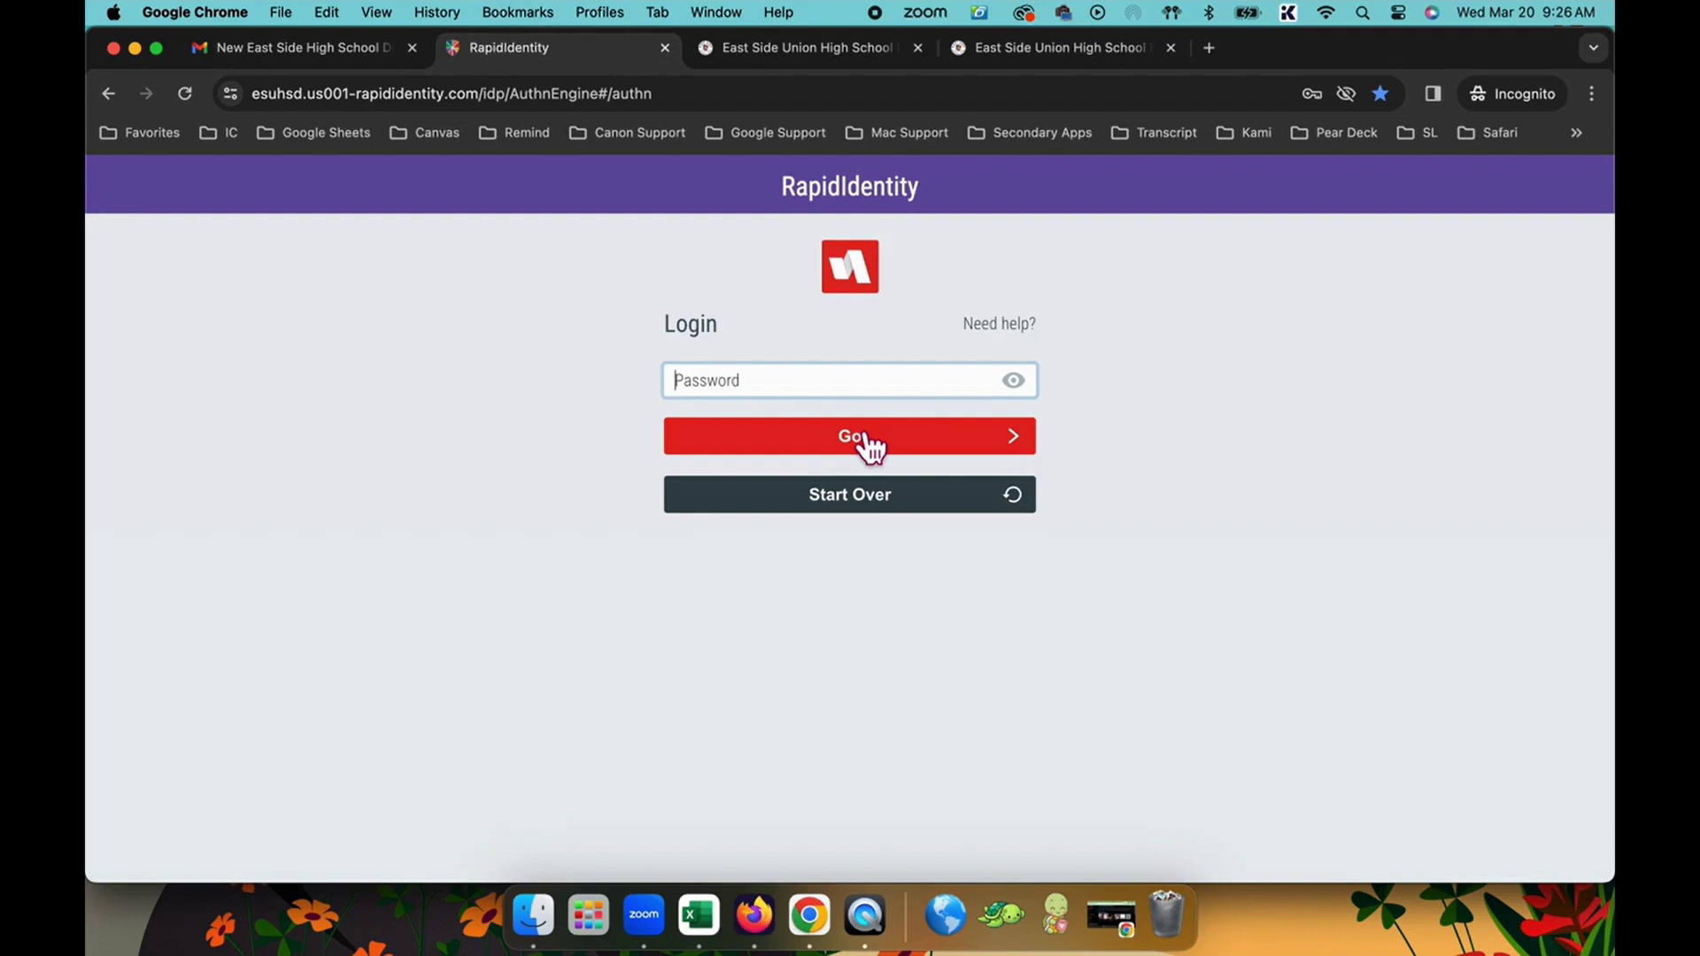
pyautogui.press('super+v')
# - Sign in with the temporary password, then enter and confirm a new policy-compliant password
pyautogui.click(890, 445)
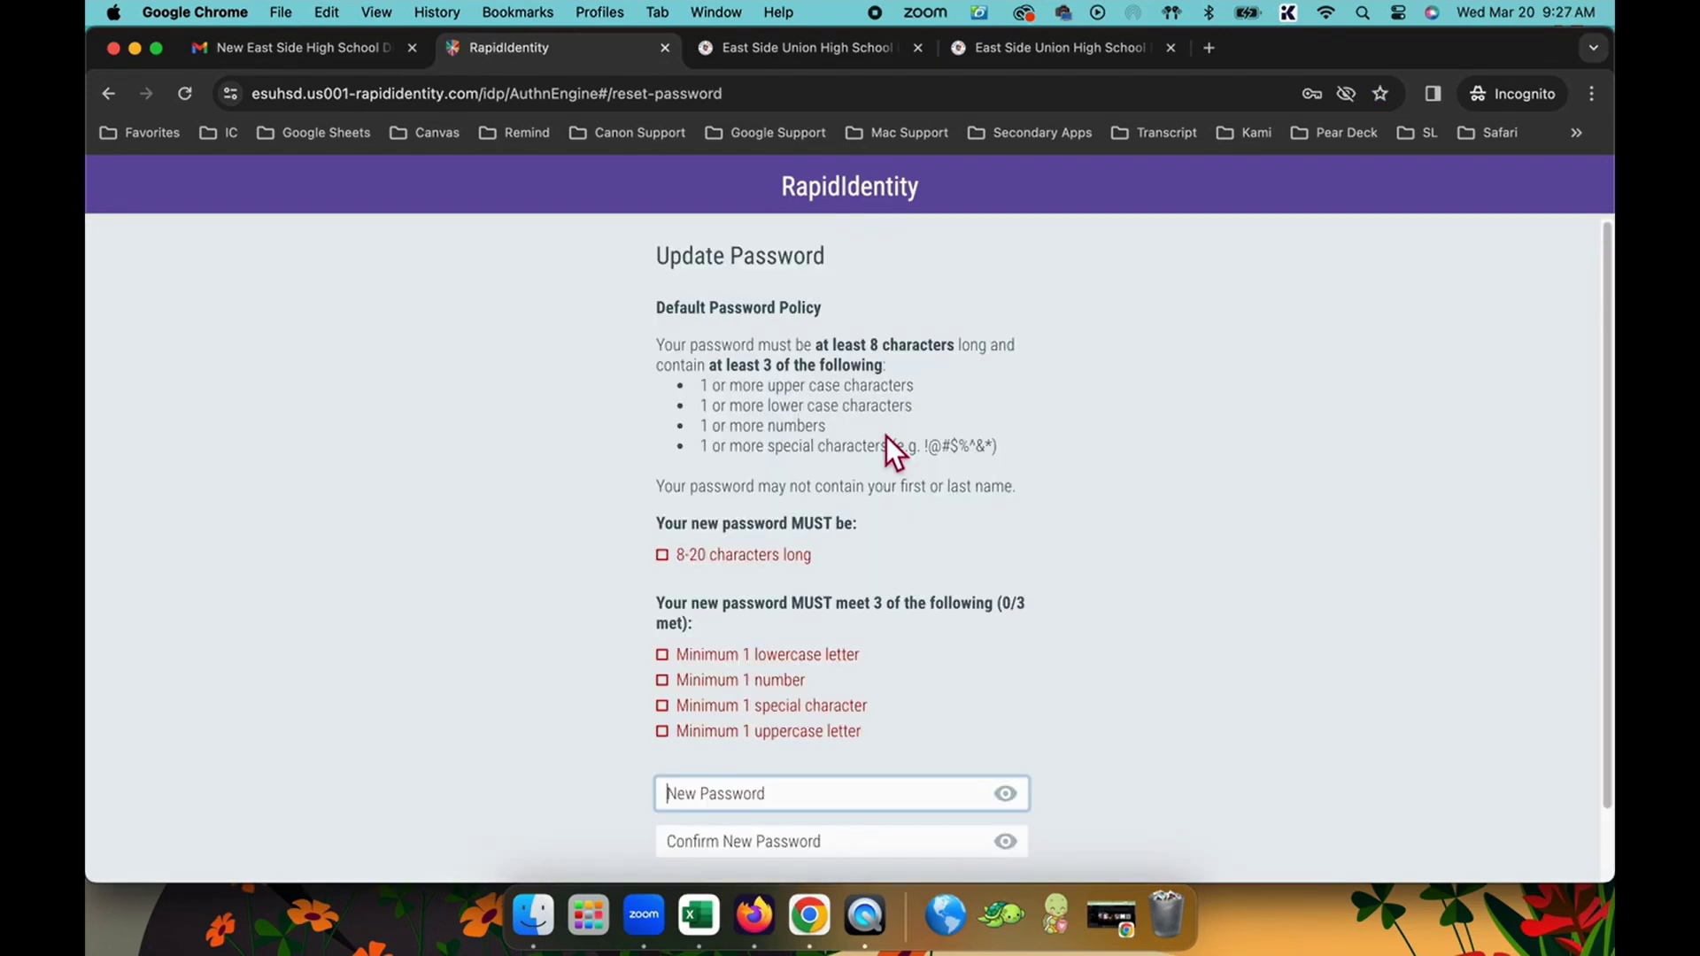
pyautogui.scroll(-2, 809, 736)
pyautogui.write('•••••••••••••••')
pyautogui.press('Tab')
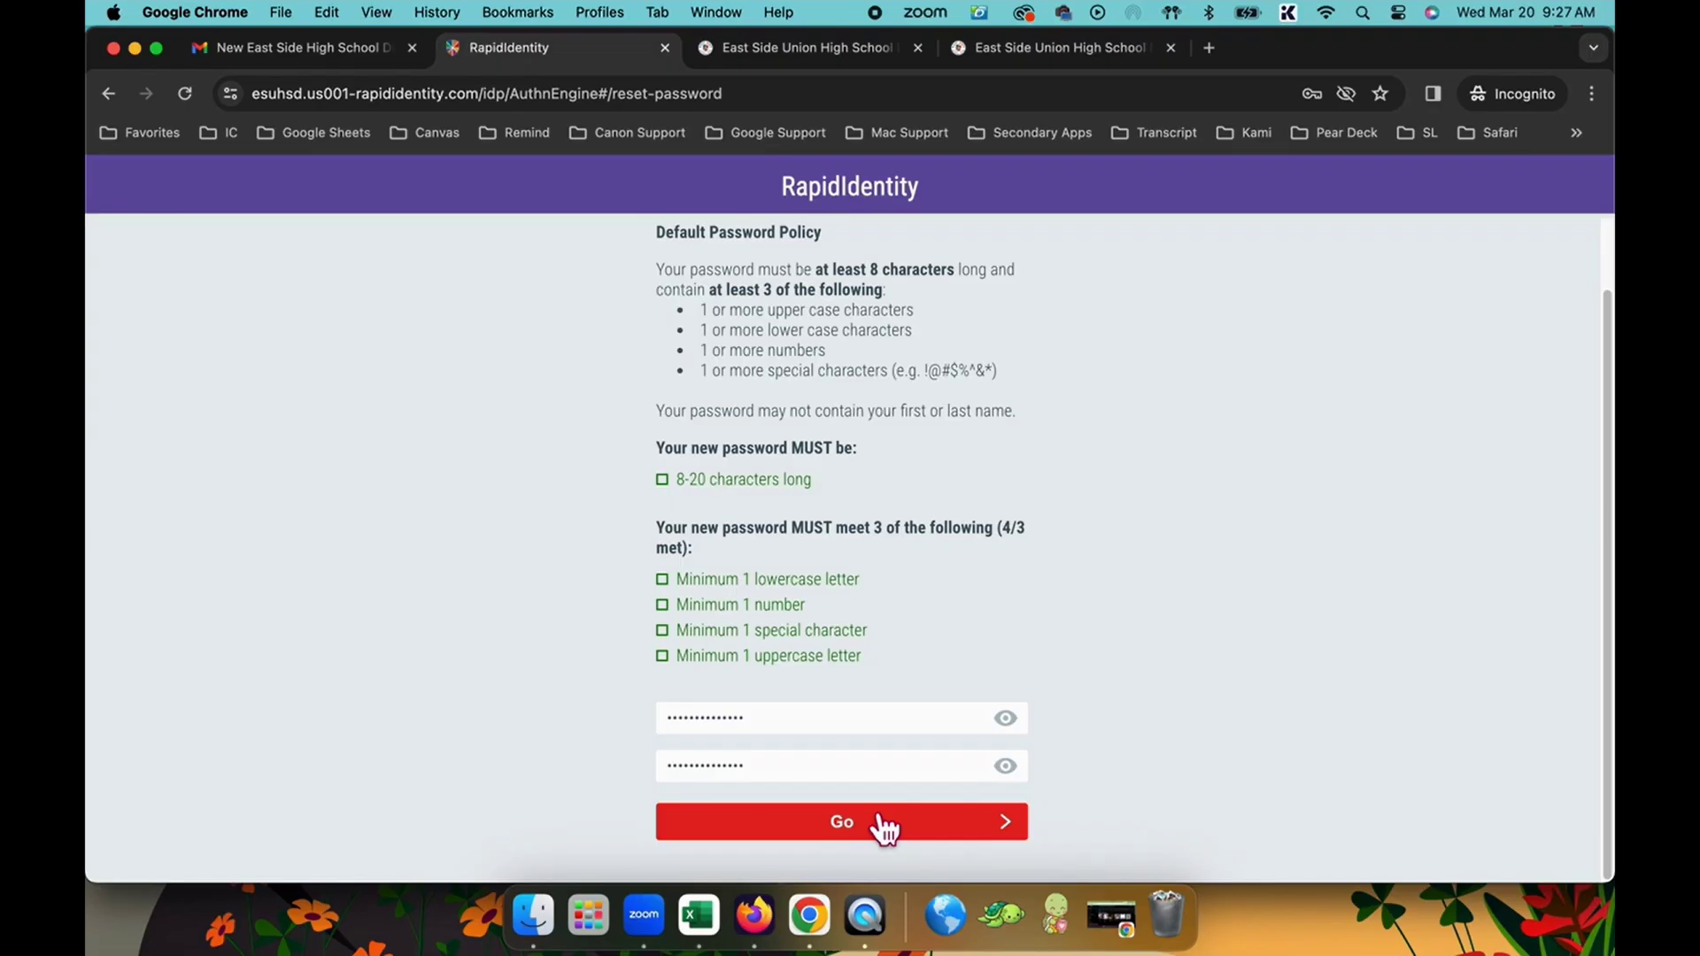
pyautogui.click(884, 823)
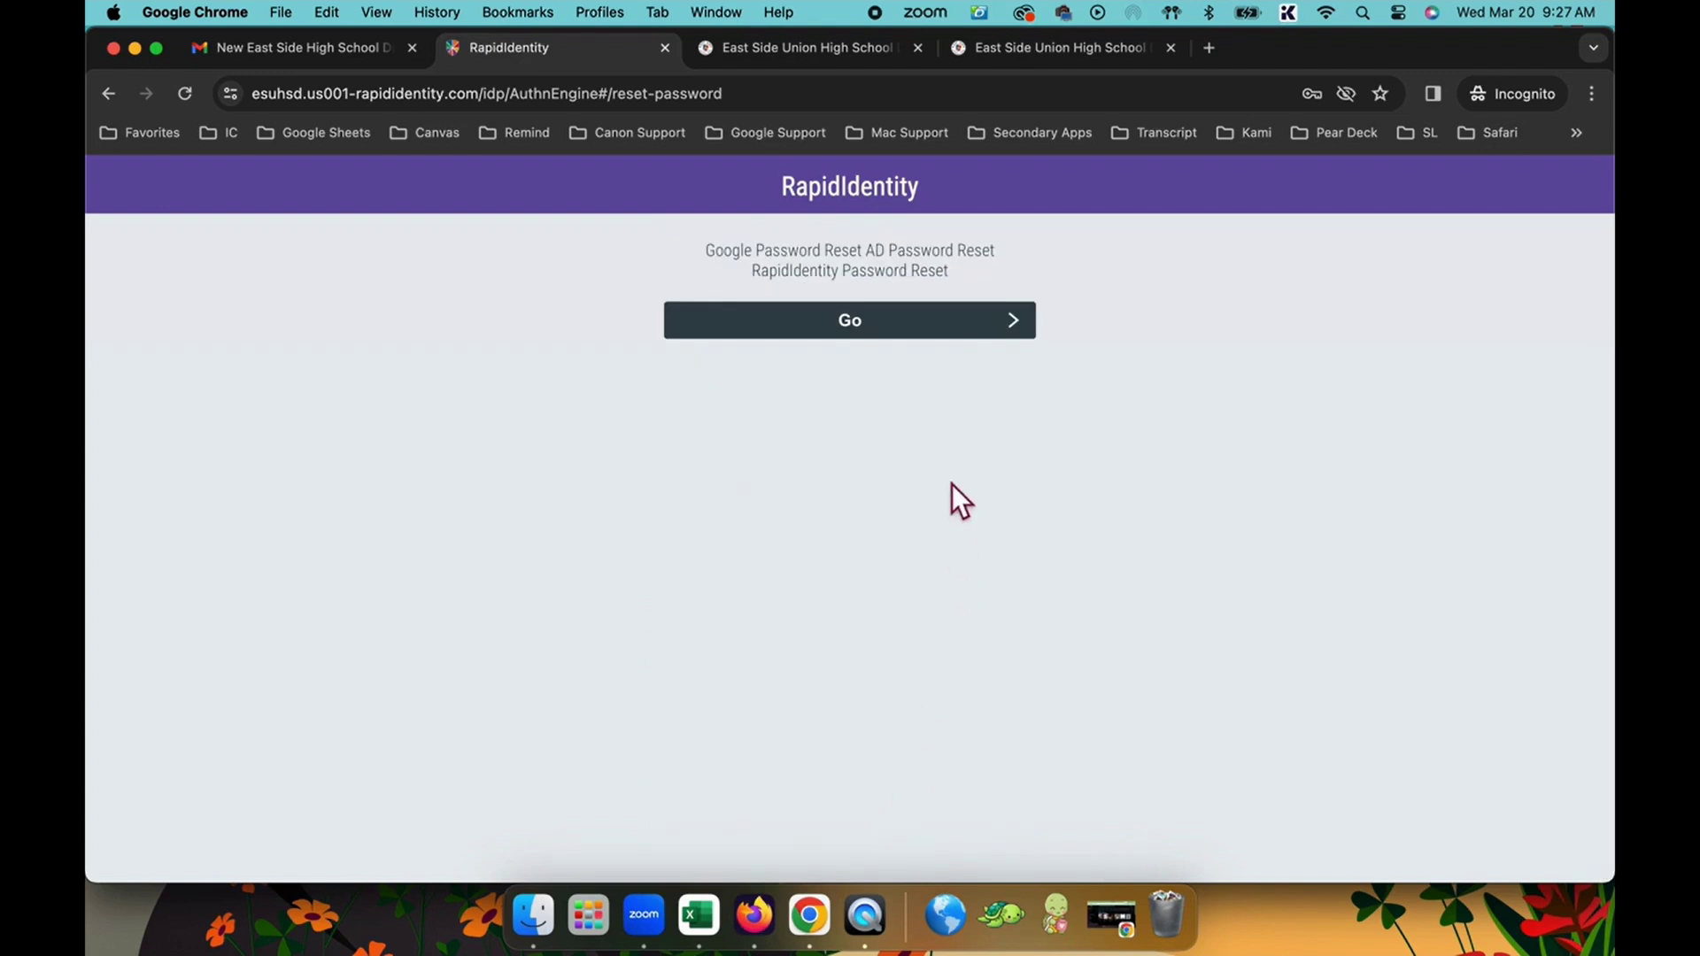
# - Continue to security question setup and answer the favorite pet's name question
pyautogui.click(928, 325)
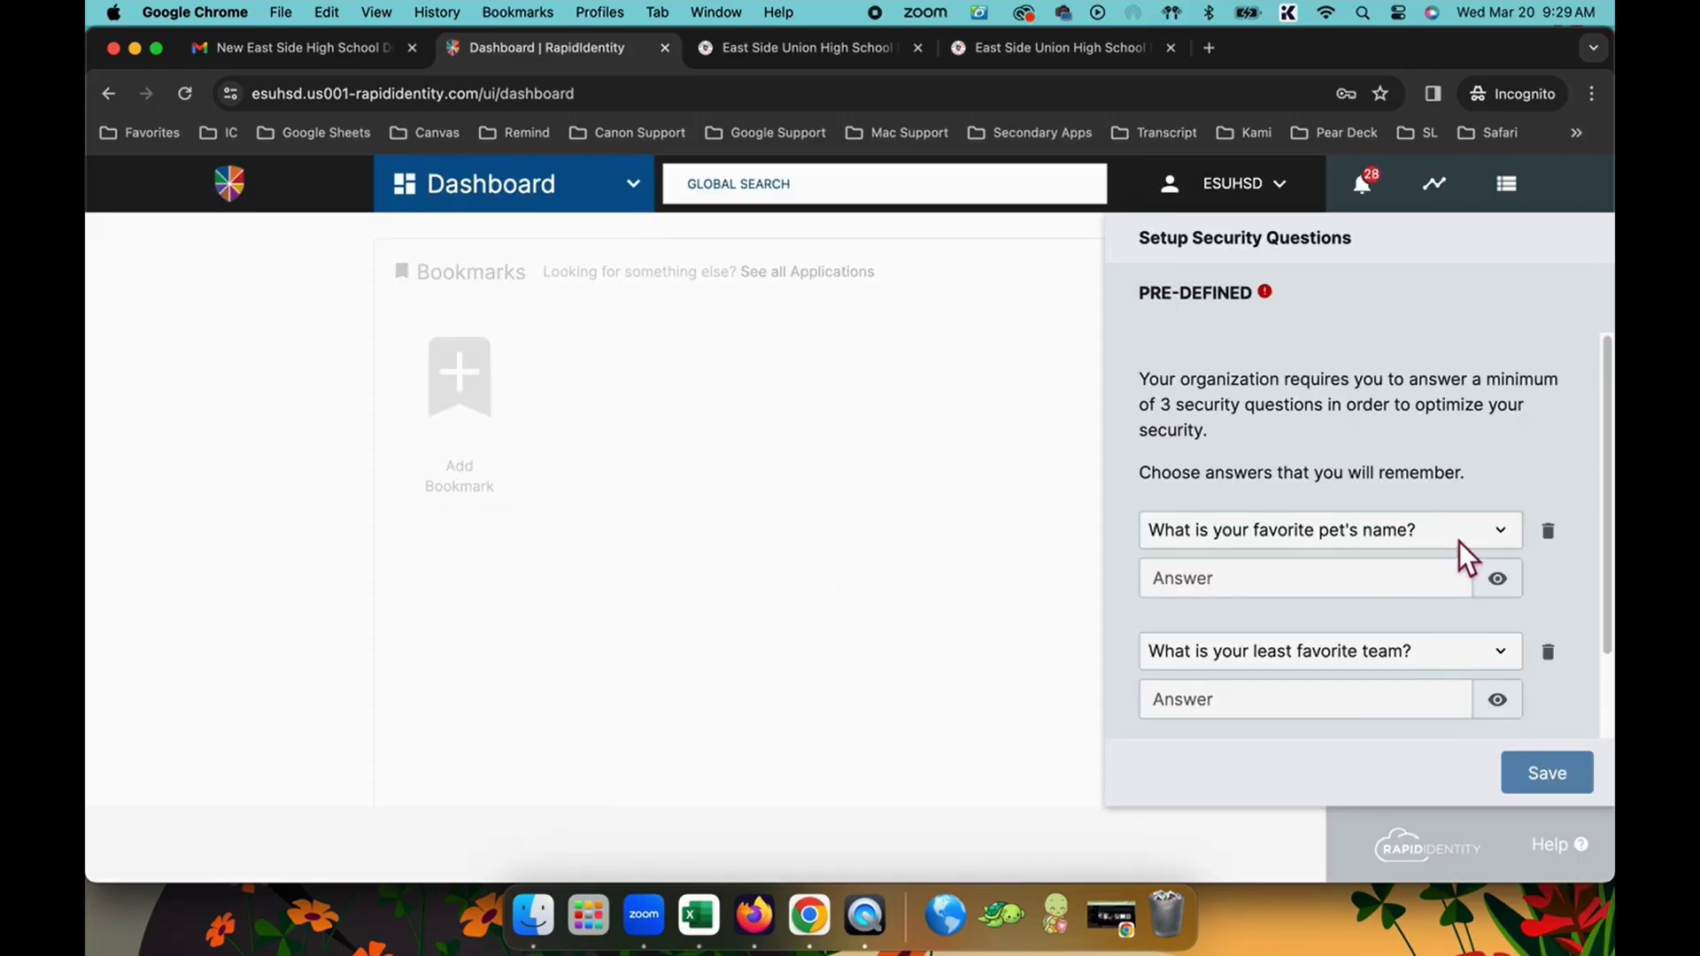
pyautogui.click(1471, 536)
pyautogui.click(1362, 588)
pyautogui.click(1361, 588)
pyautogui.write('•••••')
pyautogui.scroll(-2, 1417, 571)
# - Choose and answer the favorite food question, then pick the third security question
pyautogui.click(1507, 558)
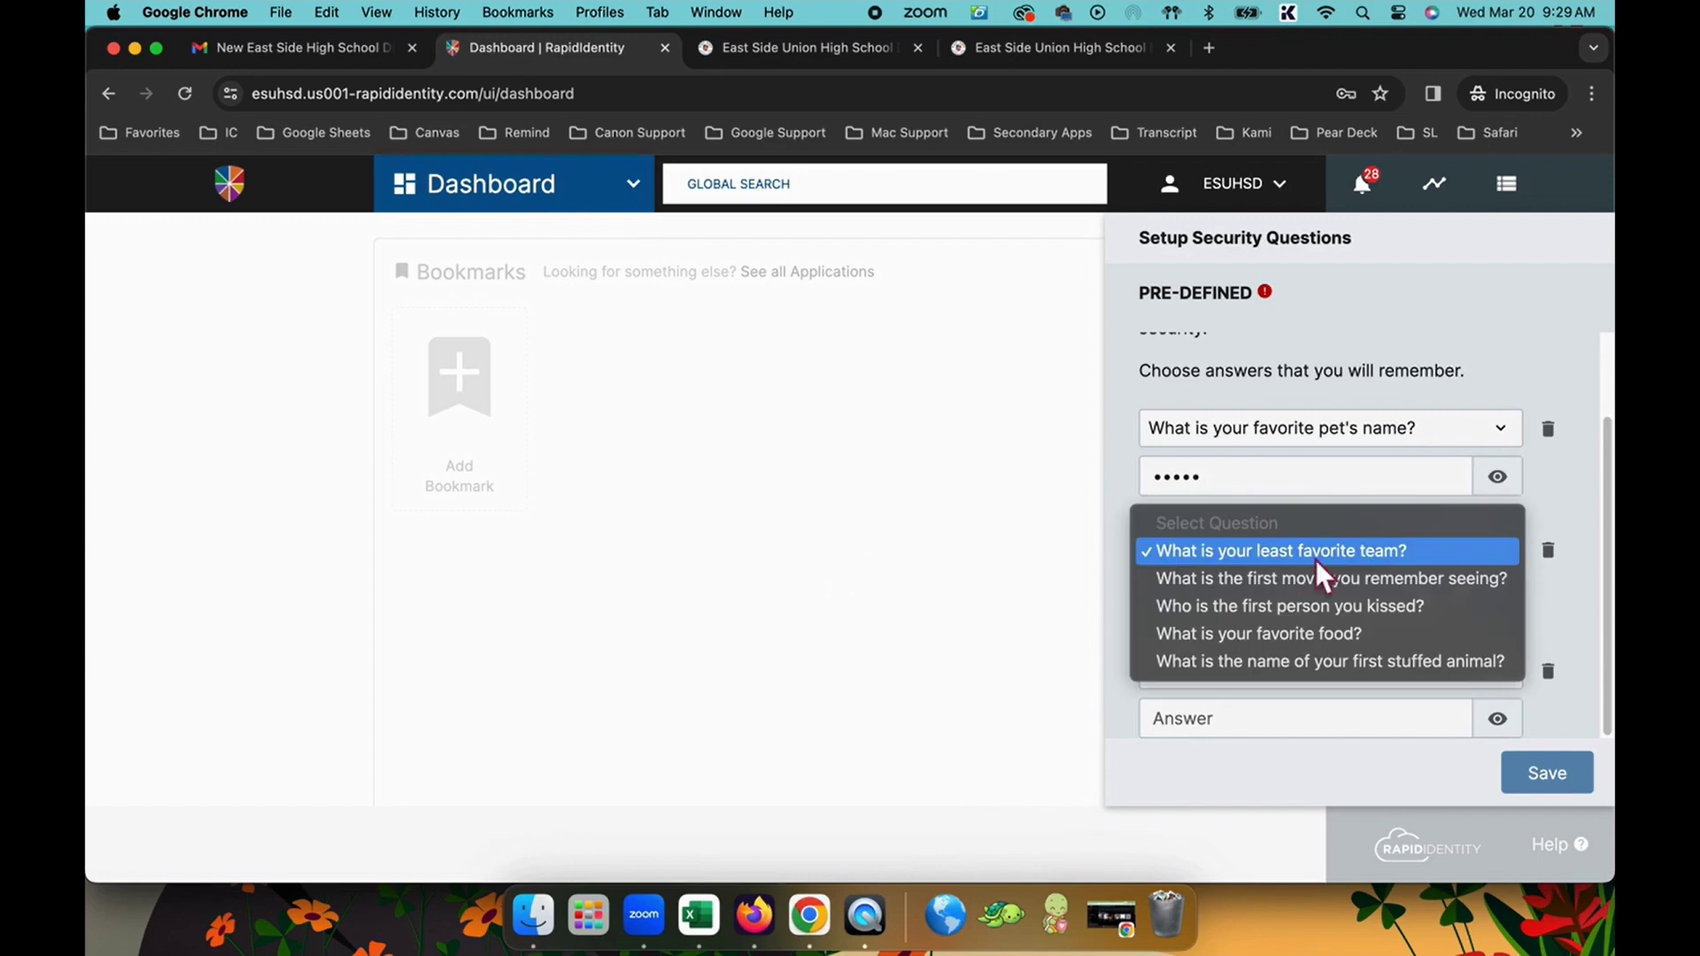
pyautogui.click(1299, 634)
pyautogui.click(1294, 603)
pyautogui.write('•••••')
pyautogui.click(1503, 670)
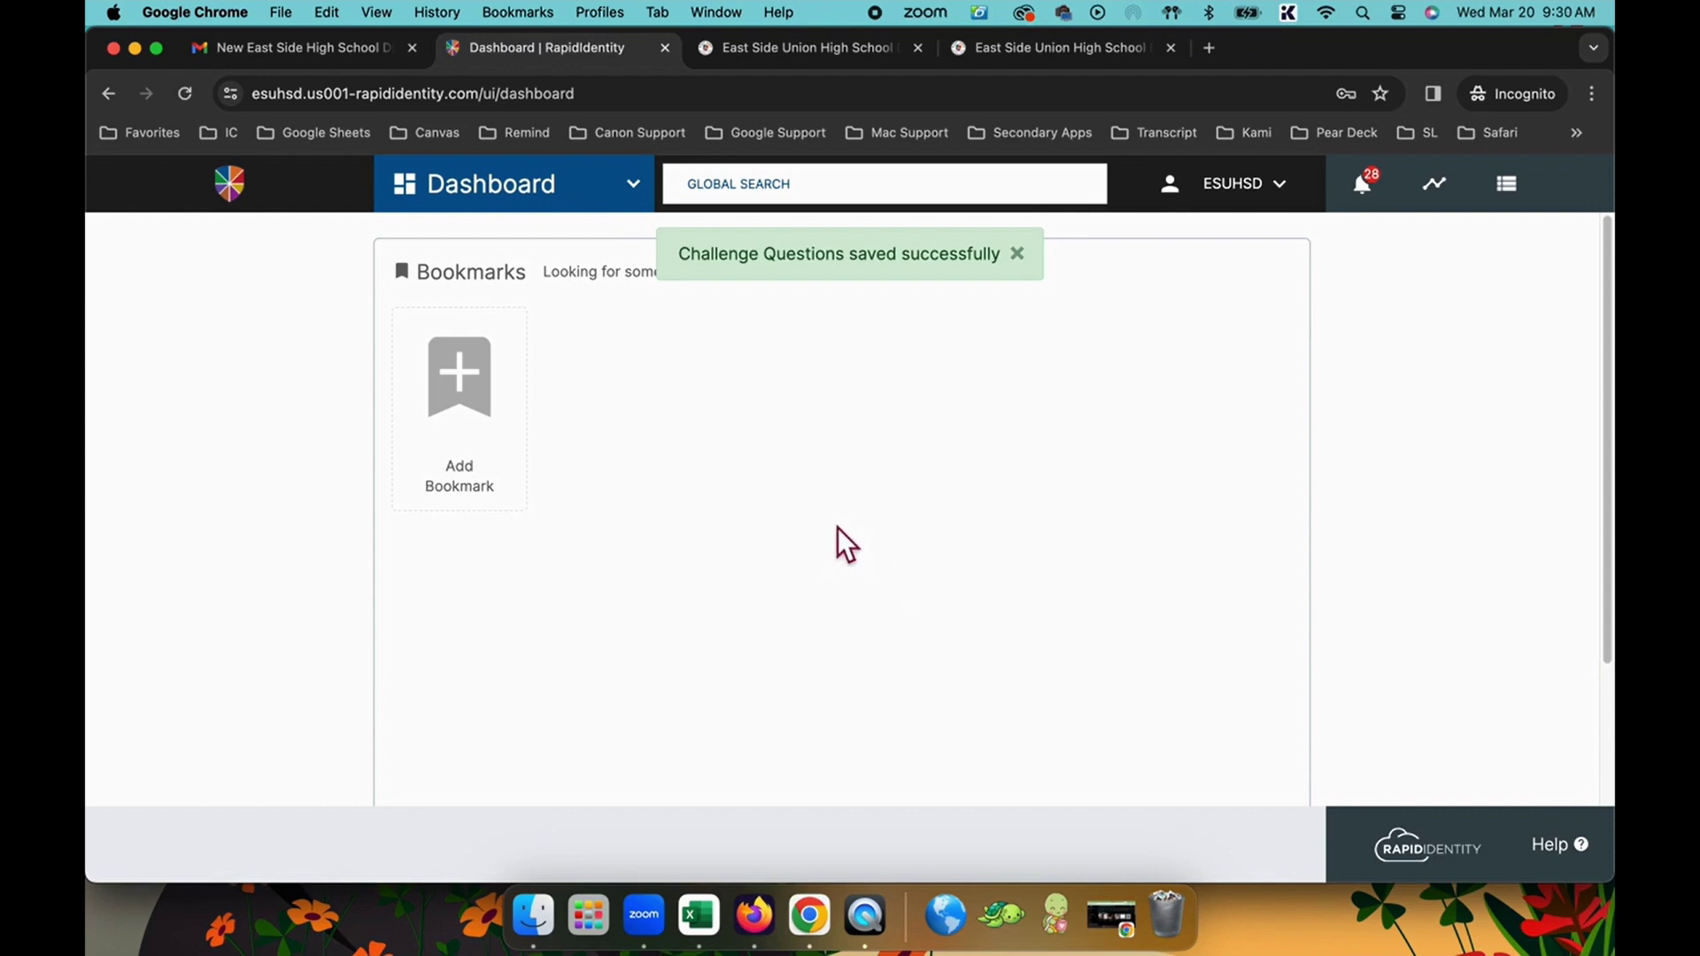
# - Go to Applications from the Dashboard menu and bookmark the Canvas and District Home Page apps
pyautogui.click(620, 188)
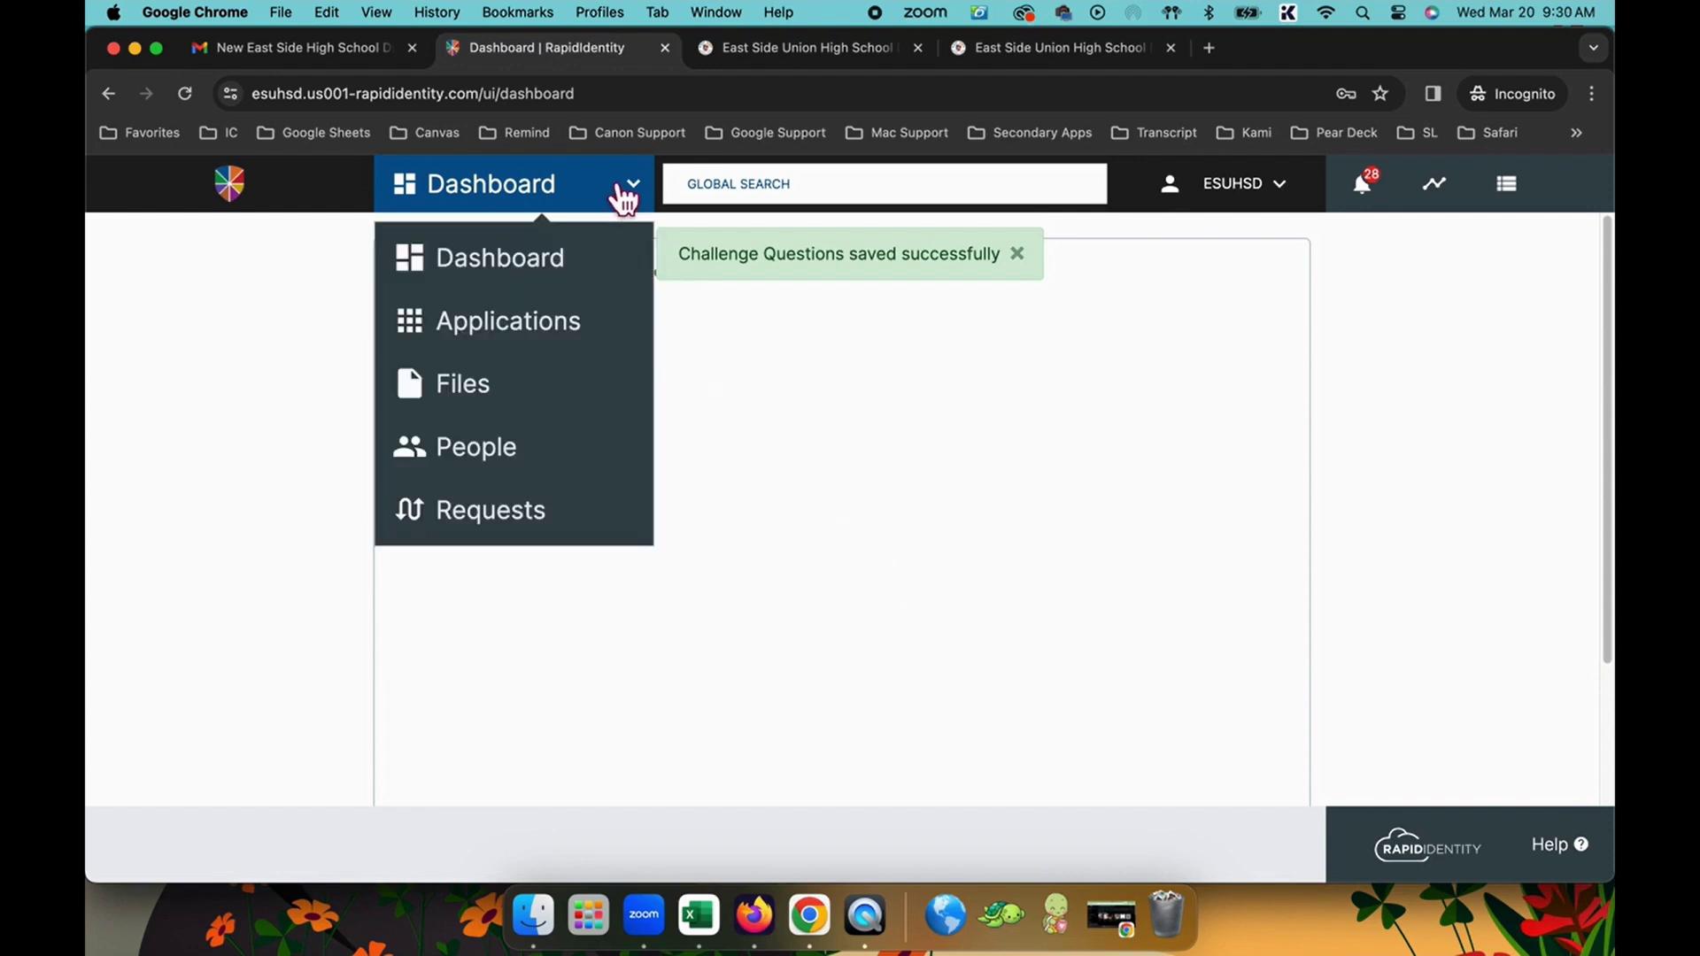
pyautogui.click(613, 323)
pyautogui.moveTo(810, 602)
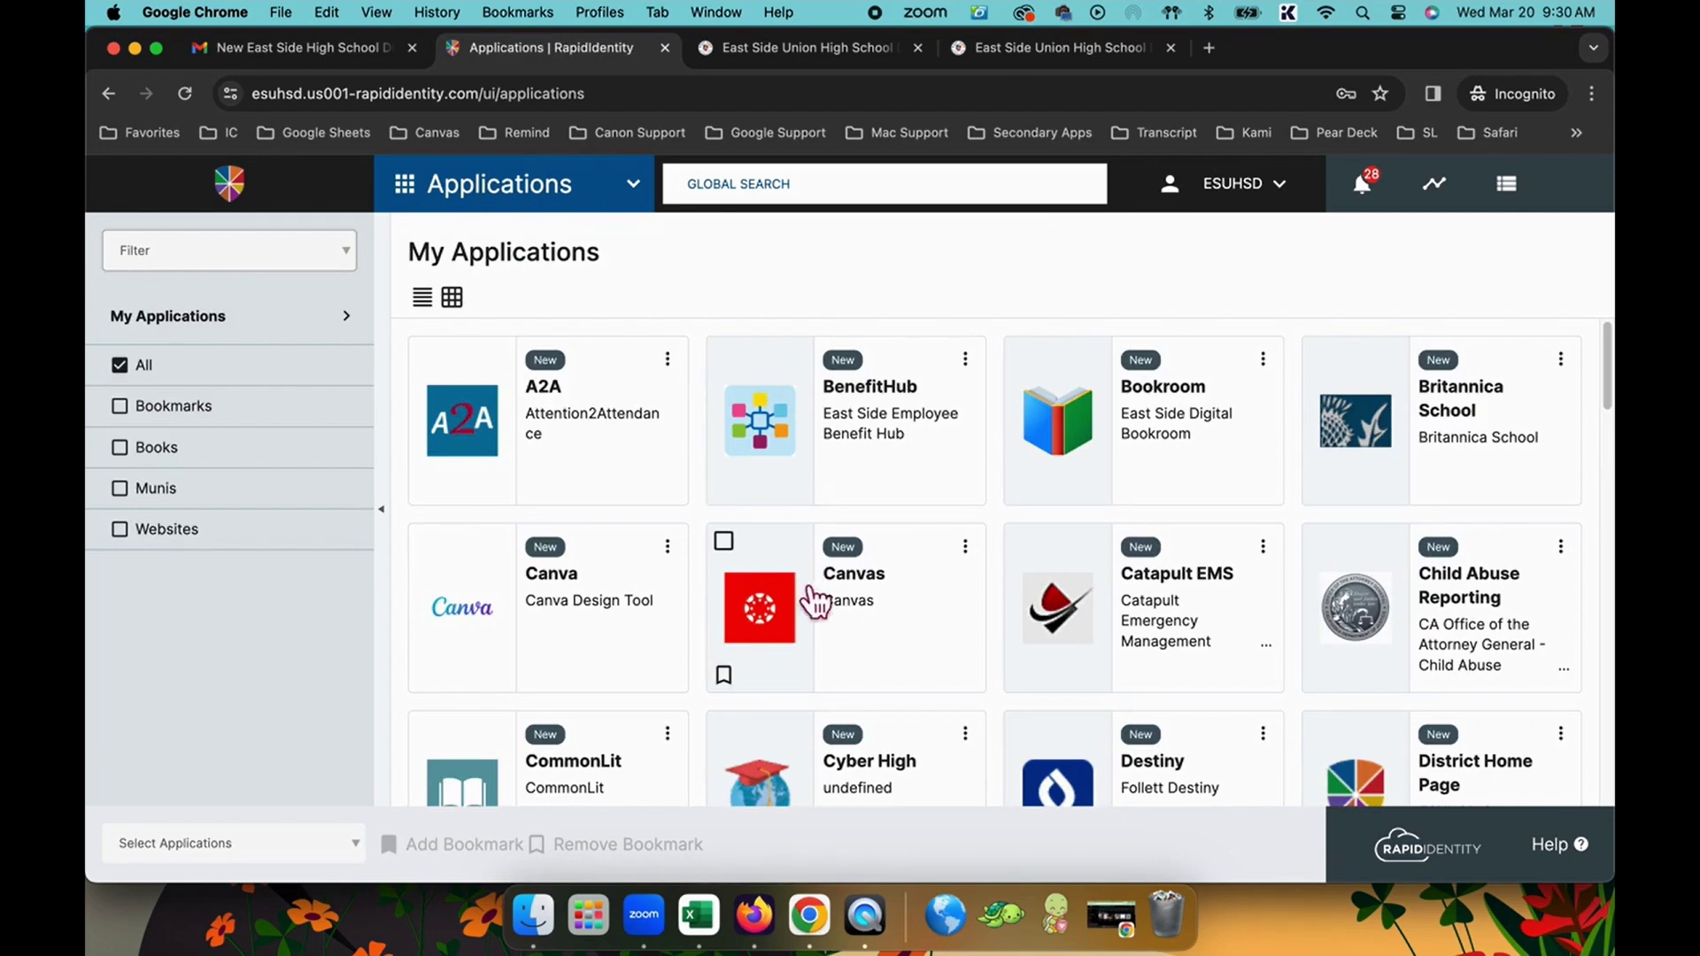
pyautogui.click(723, 675)
pyautogui.scroll(-3, 939, 704)
pyautogui.click(1319, 658)
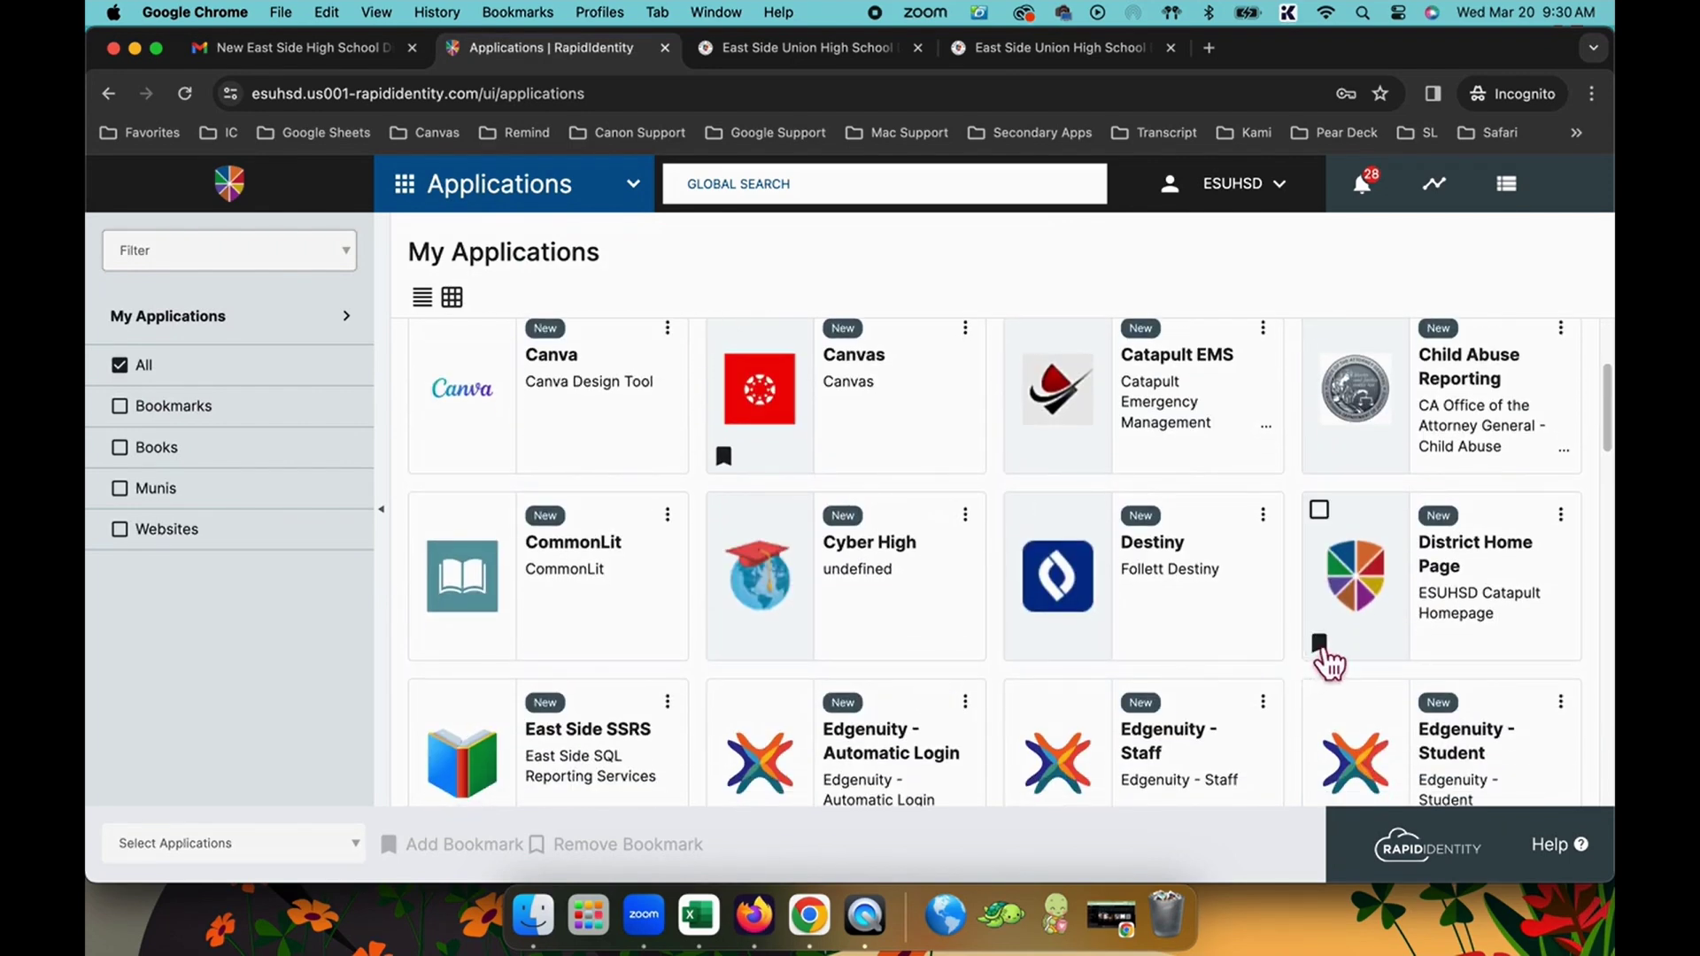
pyautogui.scroll(-3, 1326, 662)
pyautogui.scroll(-9, 1328, 662)
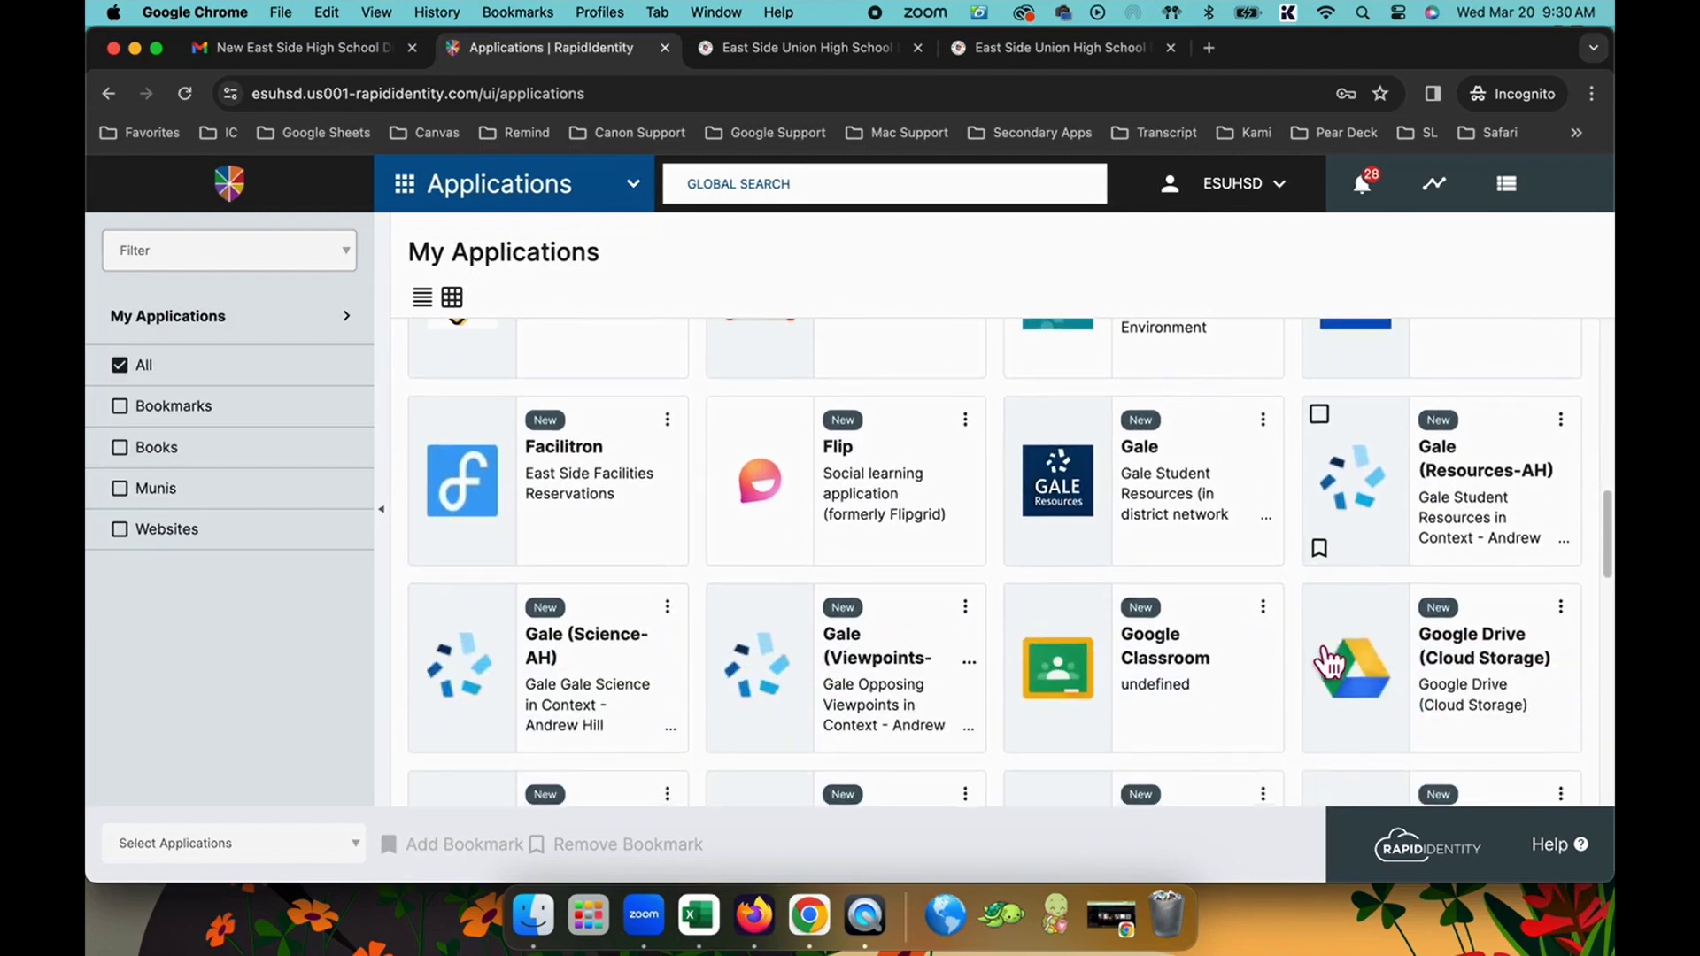
pyautogui.scroll(-3, 1329, 664)
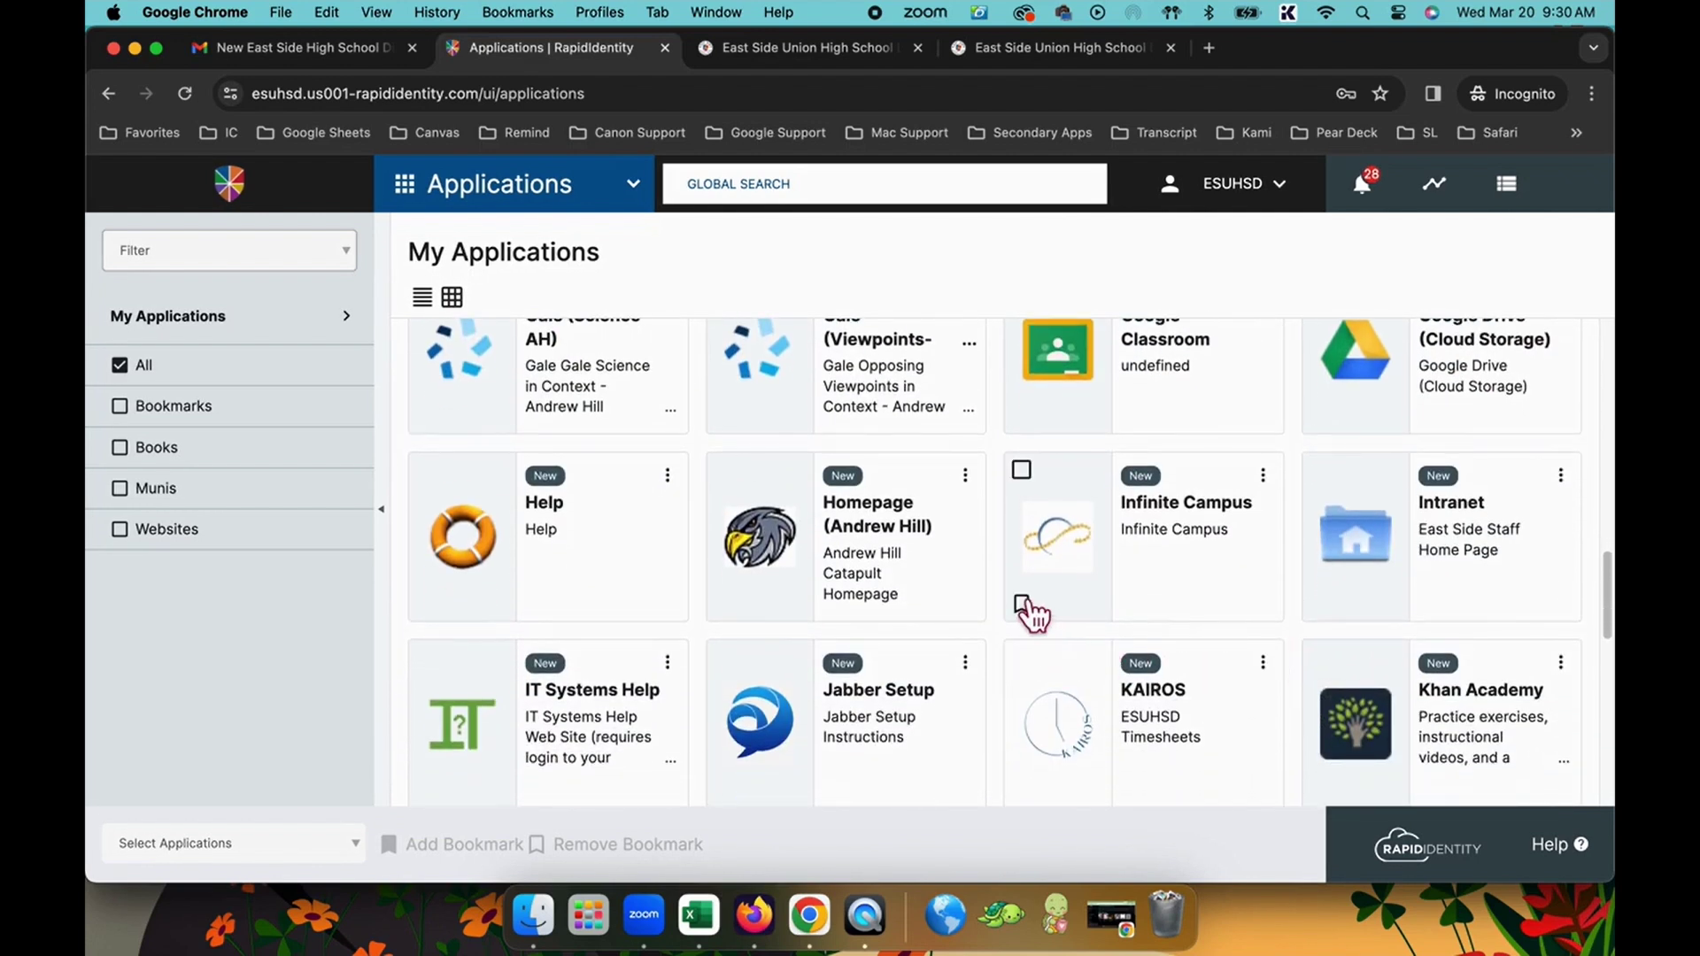